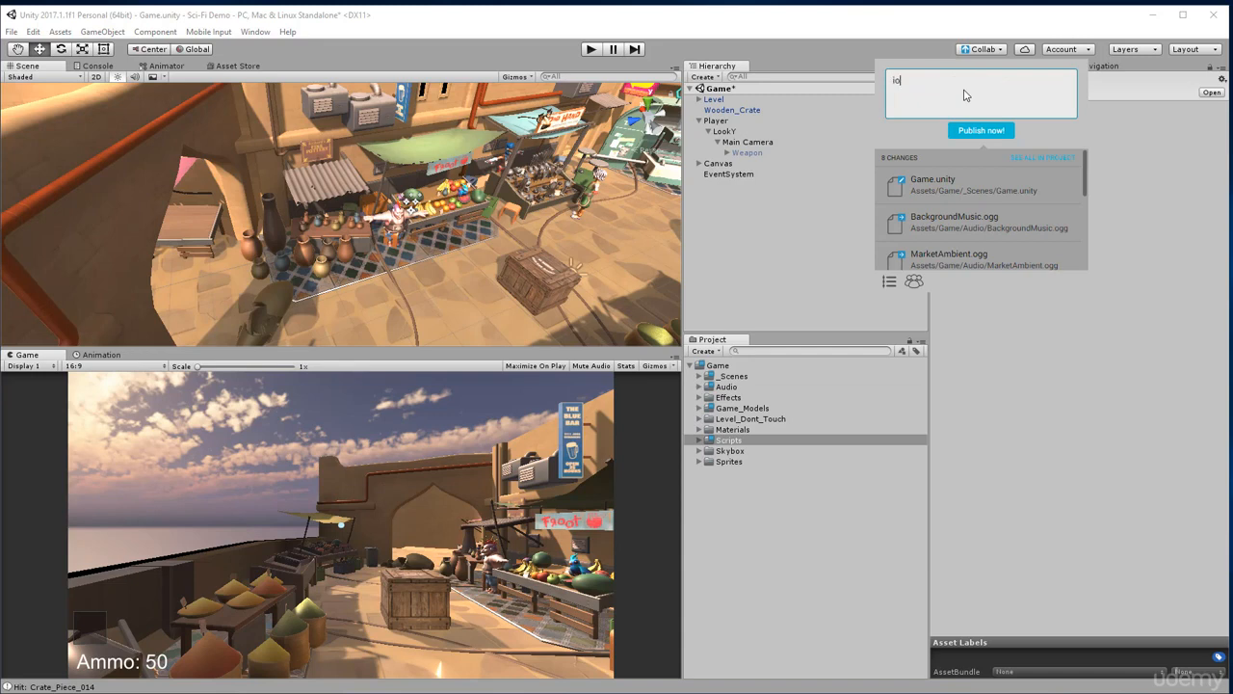
Save the modified scene and publish the pending project changes to Collab with the comment "Implimented Destructables"
key(BackSpace)
text(Implimented Destructables)
click(981, 130)
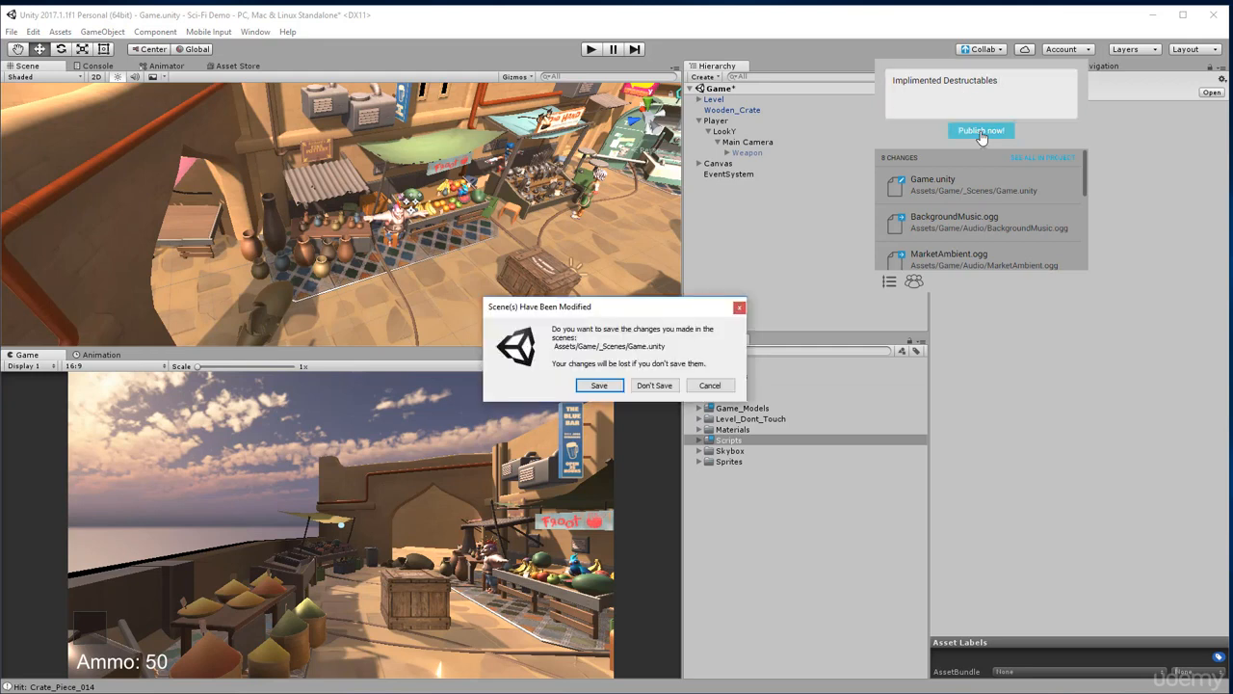
click(596, 386)
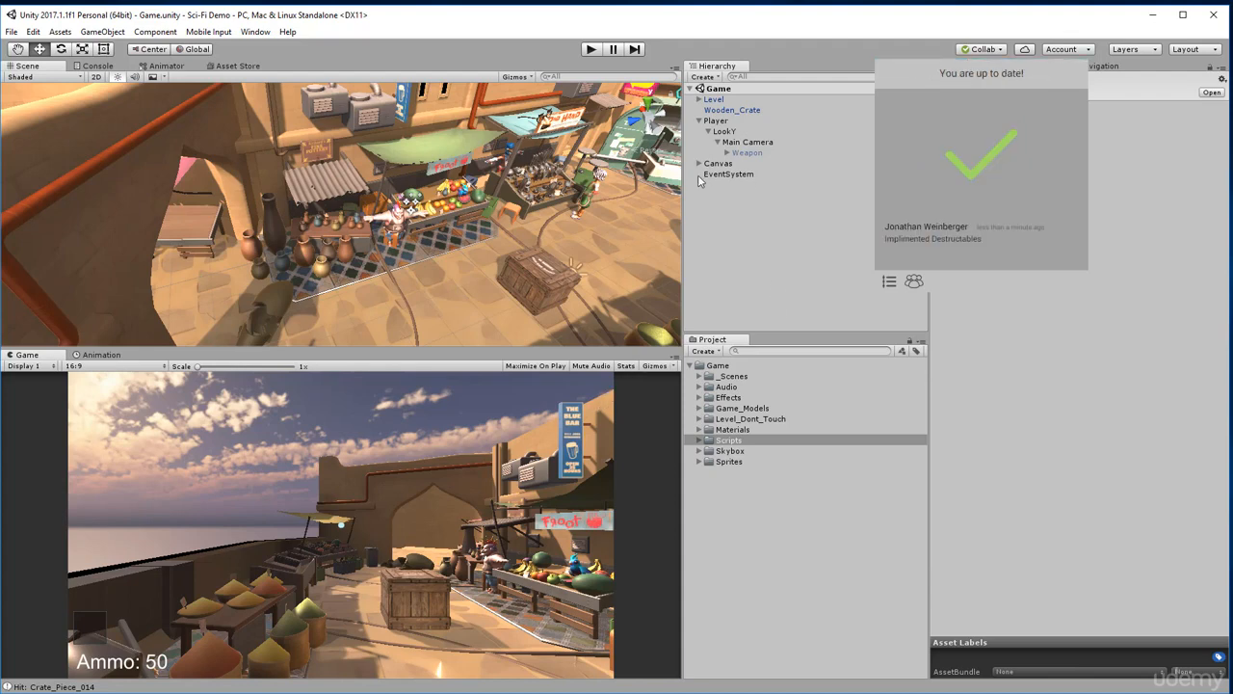
Run the game and trade the coin for a weapon at the shark vendor's stall
click(590, 49)
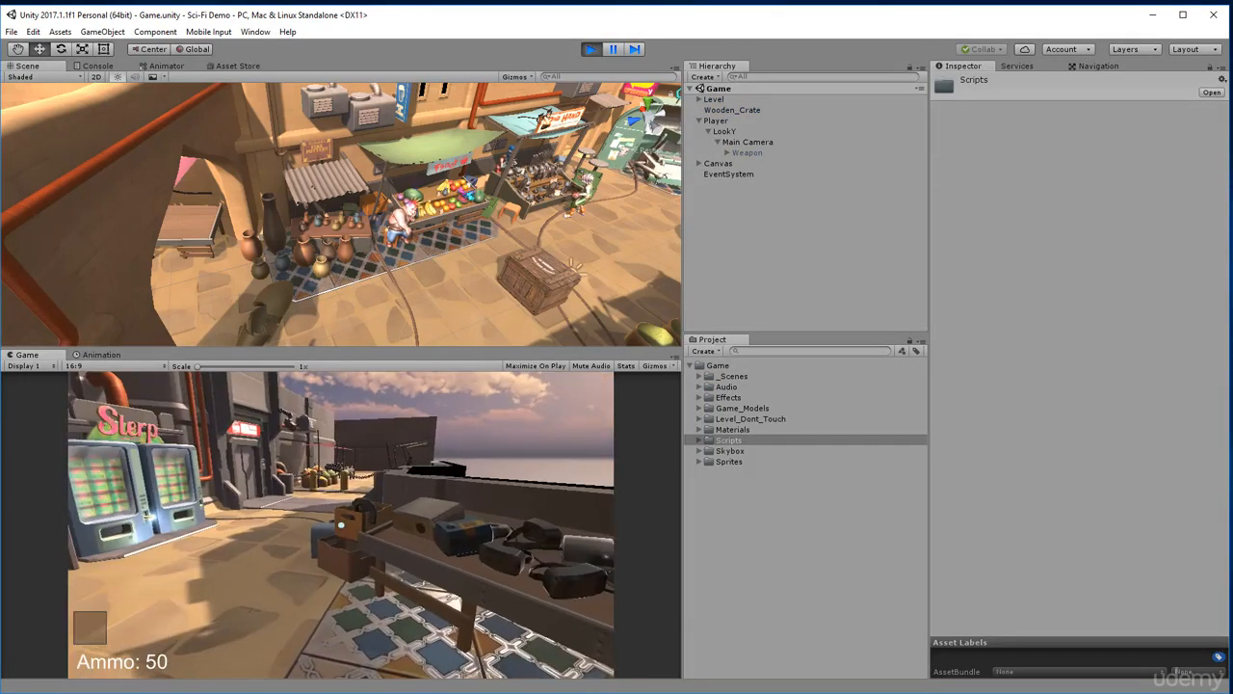
key(w)
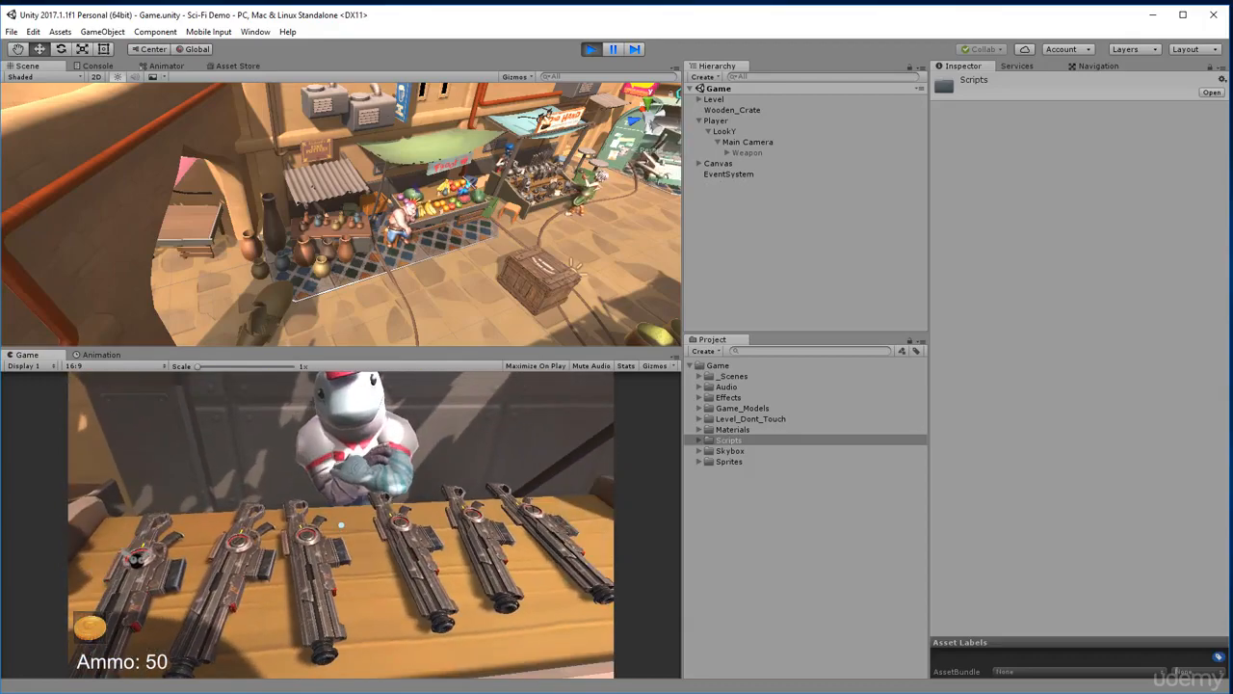
key(e)
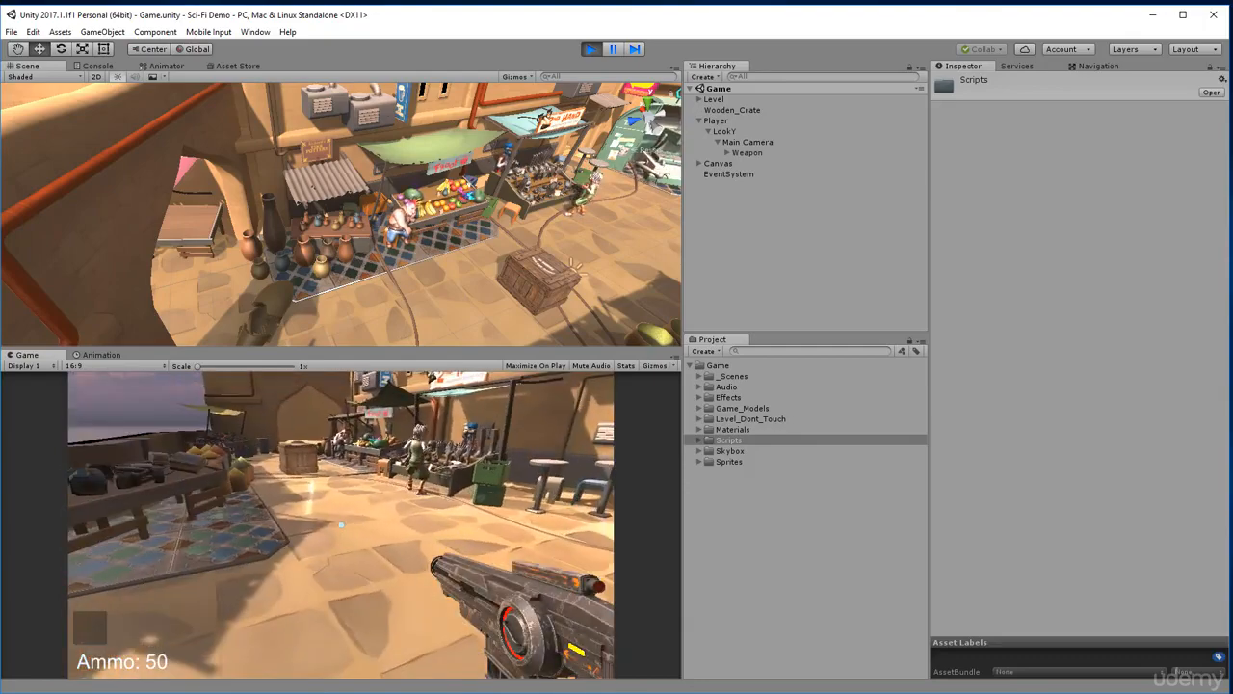
Walk the armed player up against the wooden crate and market characters to examine weapon clipping, and stop the game
key(w)
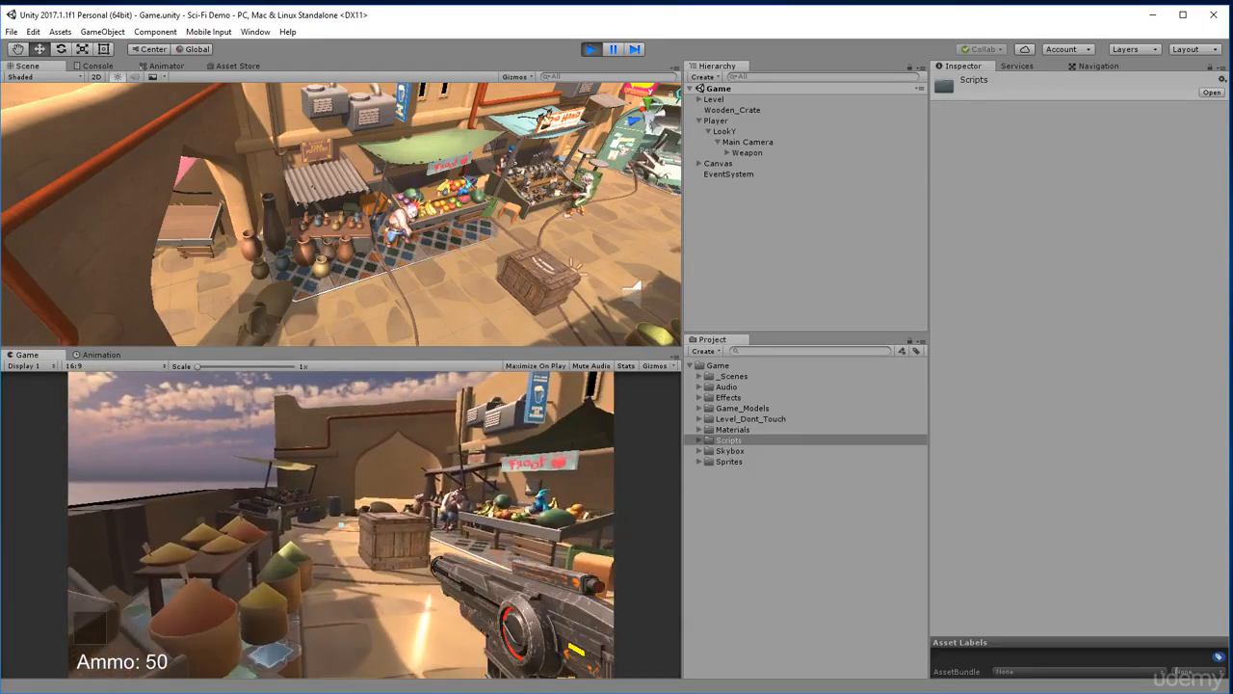
key(w)
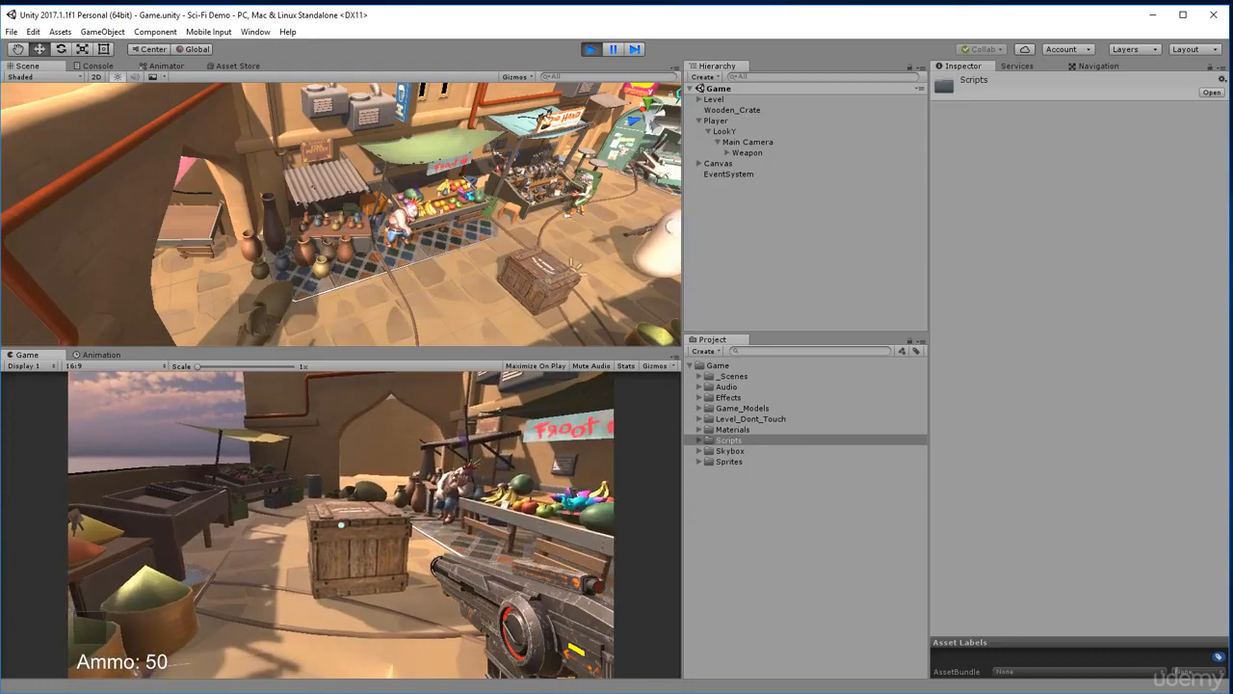
key(w)
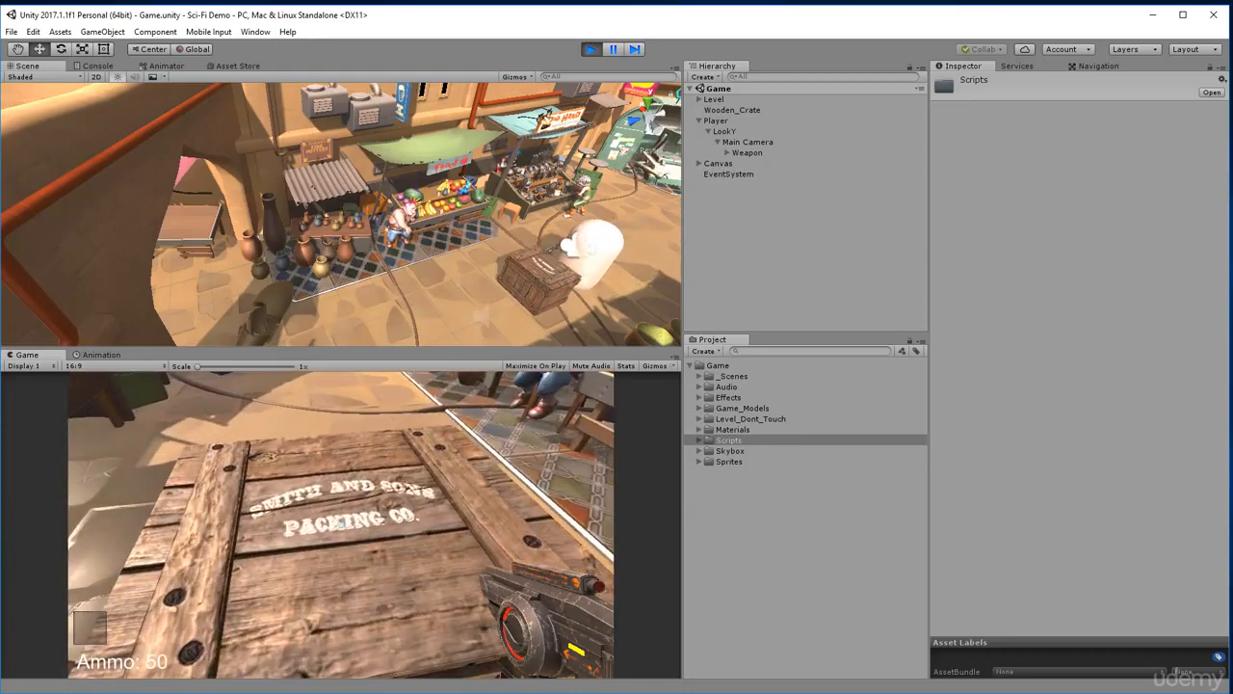
key(s)
key(w)
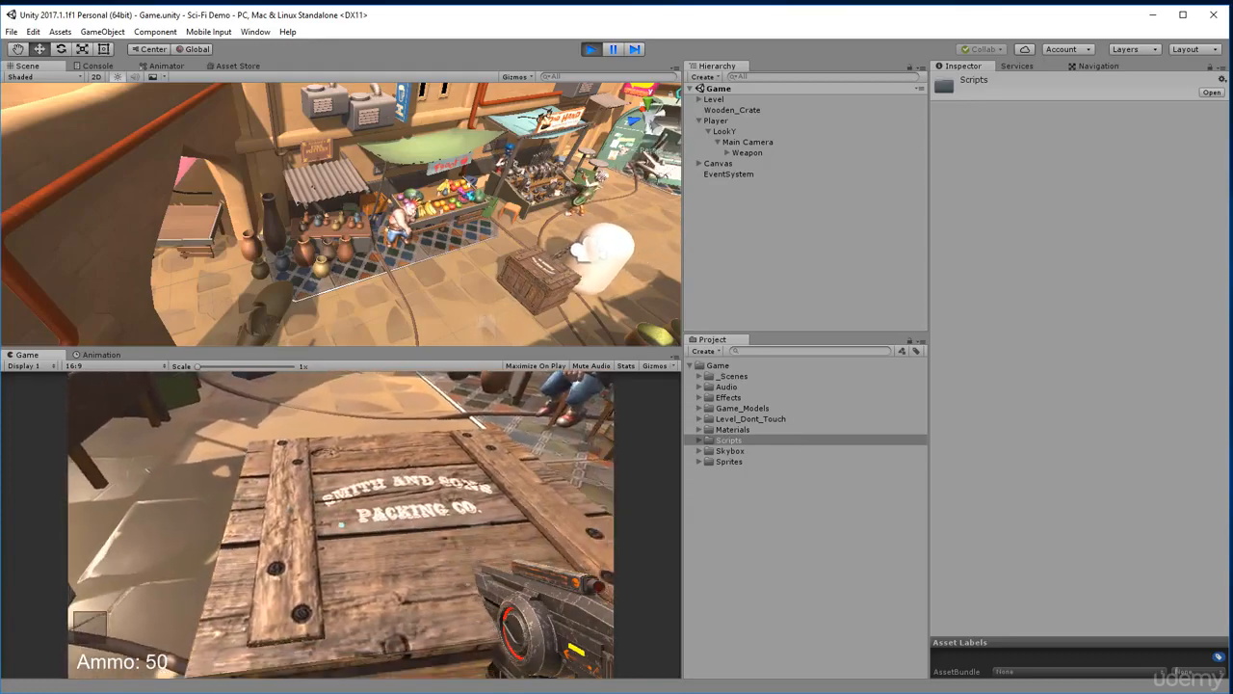
key(s)
key(w)
key(w)
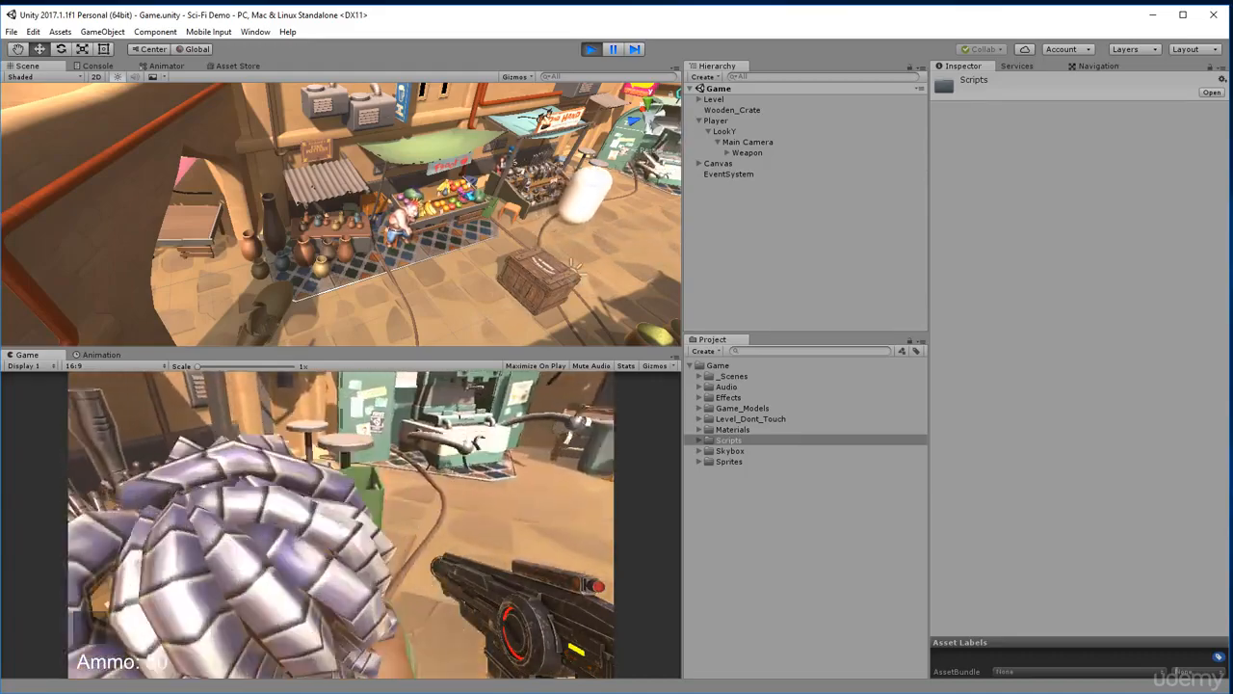
key(s)
key(s)
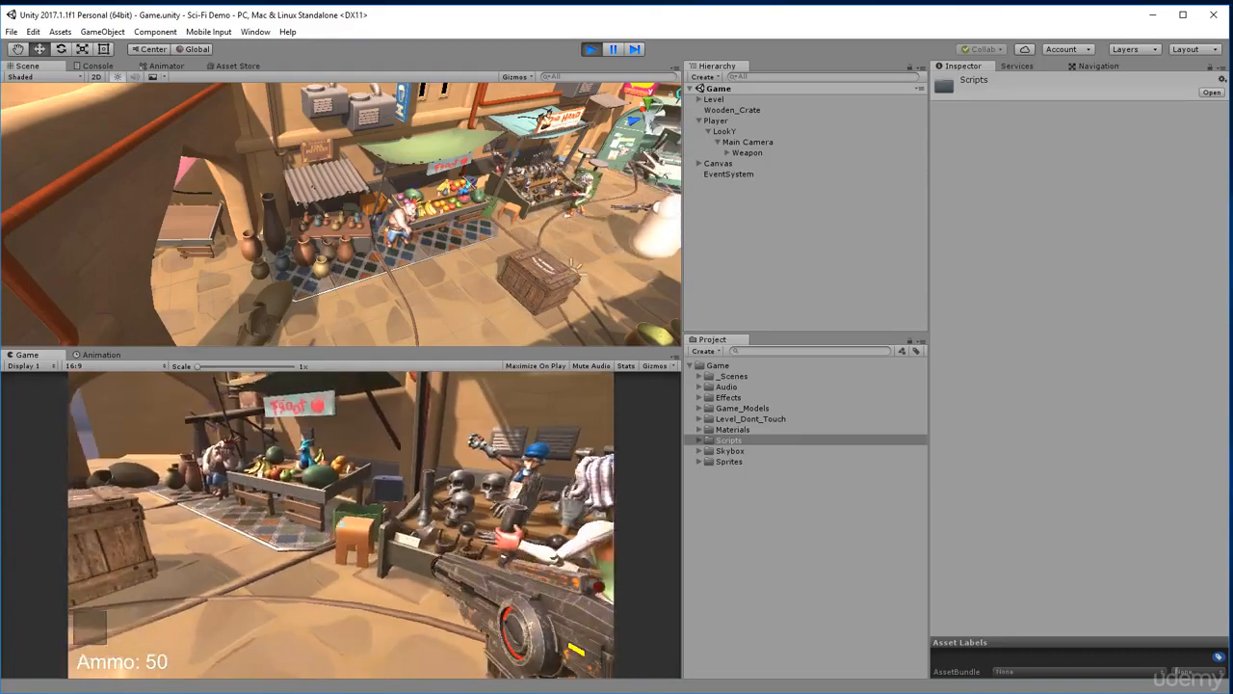
key(w)
key(s)
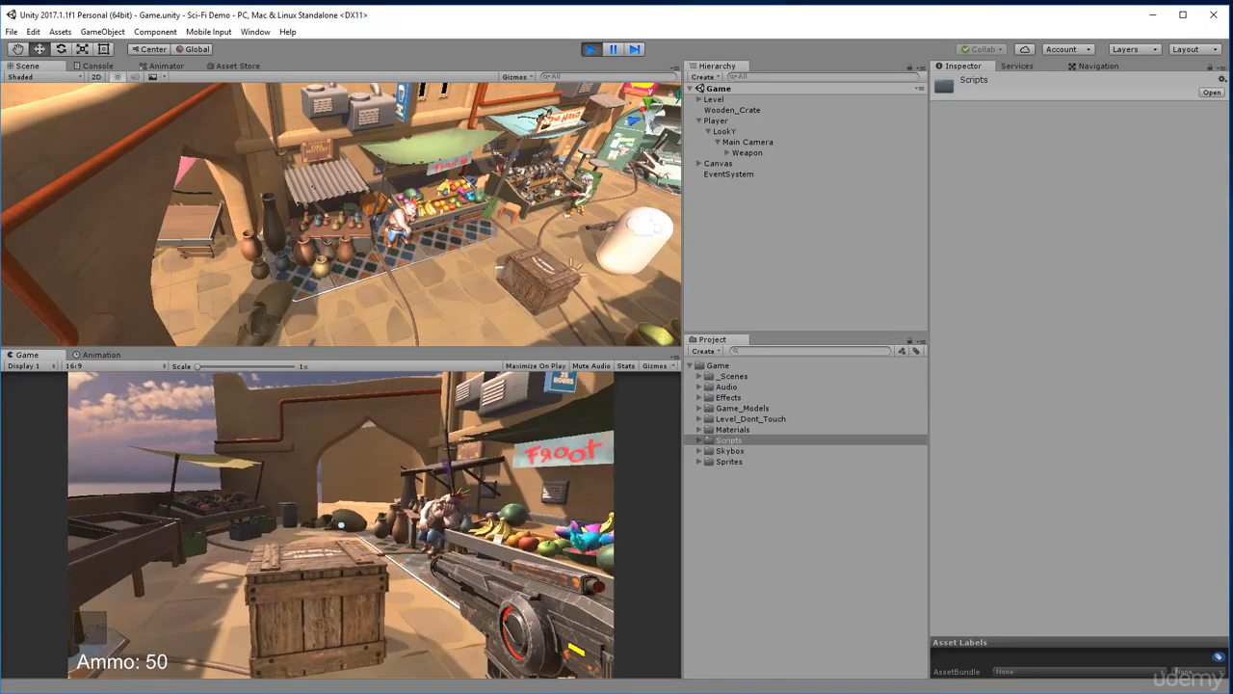
key(Escape)
click(591, 50)
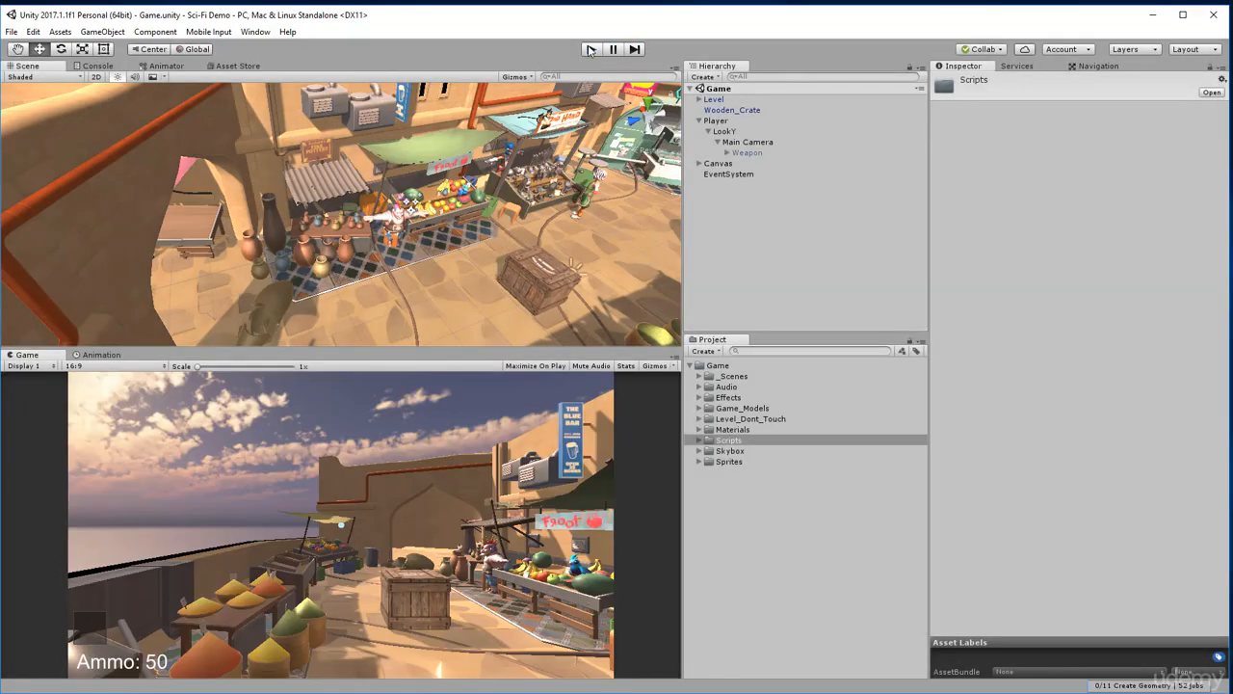
click(1146, 49)
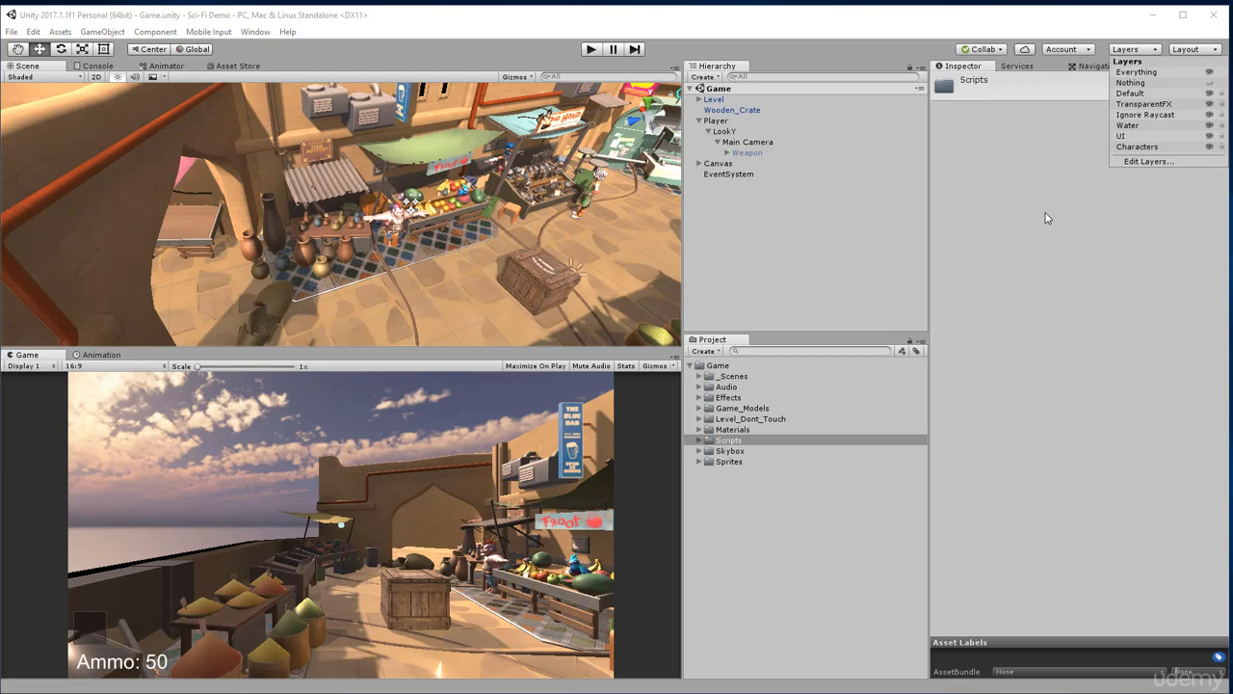
click(1096, 203)
Collapse the Player hierarchy and add a new Camera object at the scene's root level
click(710, 209)
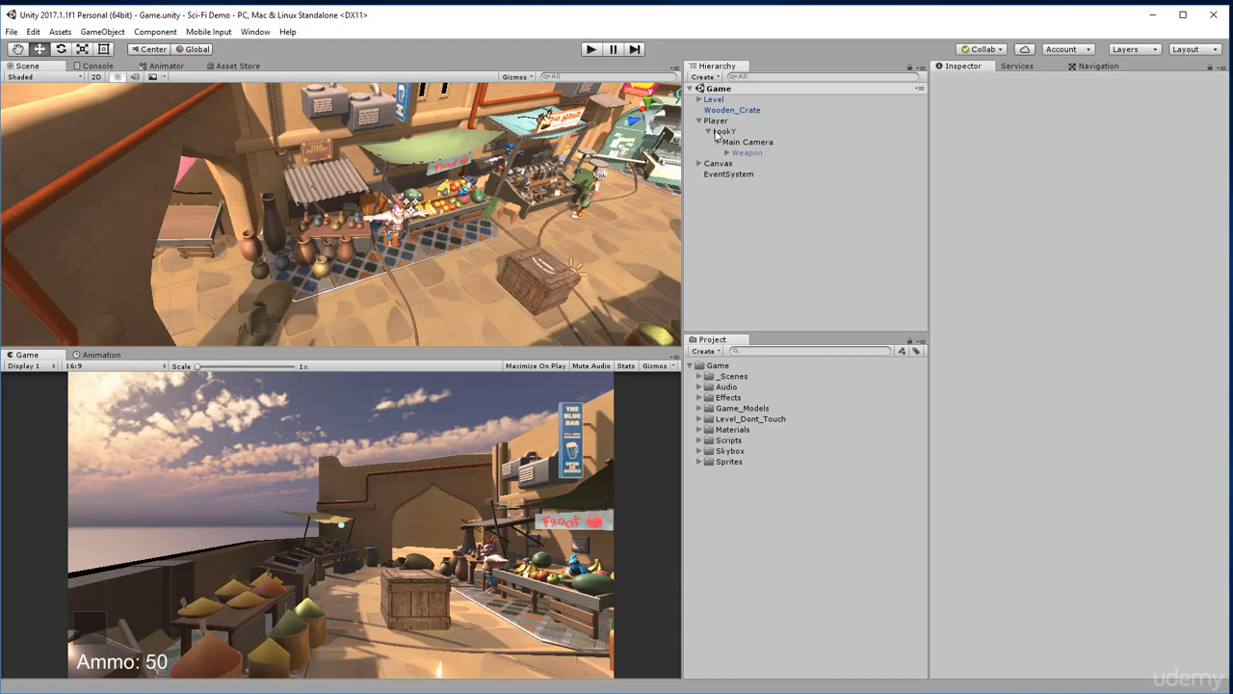
click(711, 122)
key(Left)
click(732, 207)
right_click(732, 206)
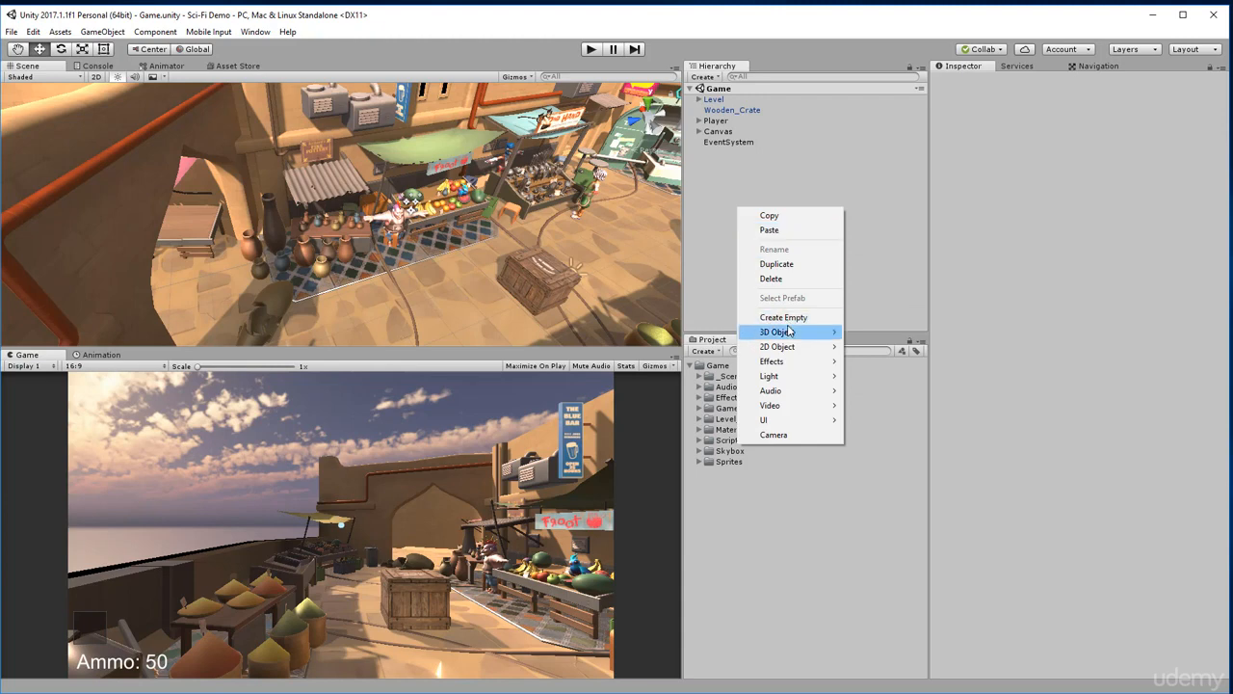
right_click(731, 228)
right_click(732, 228)
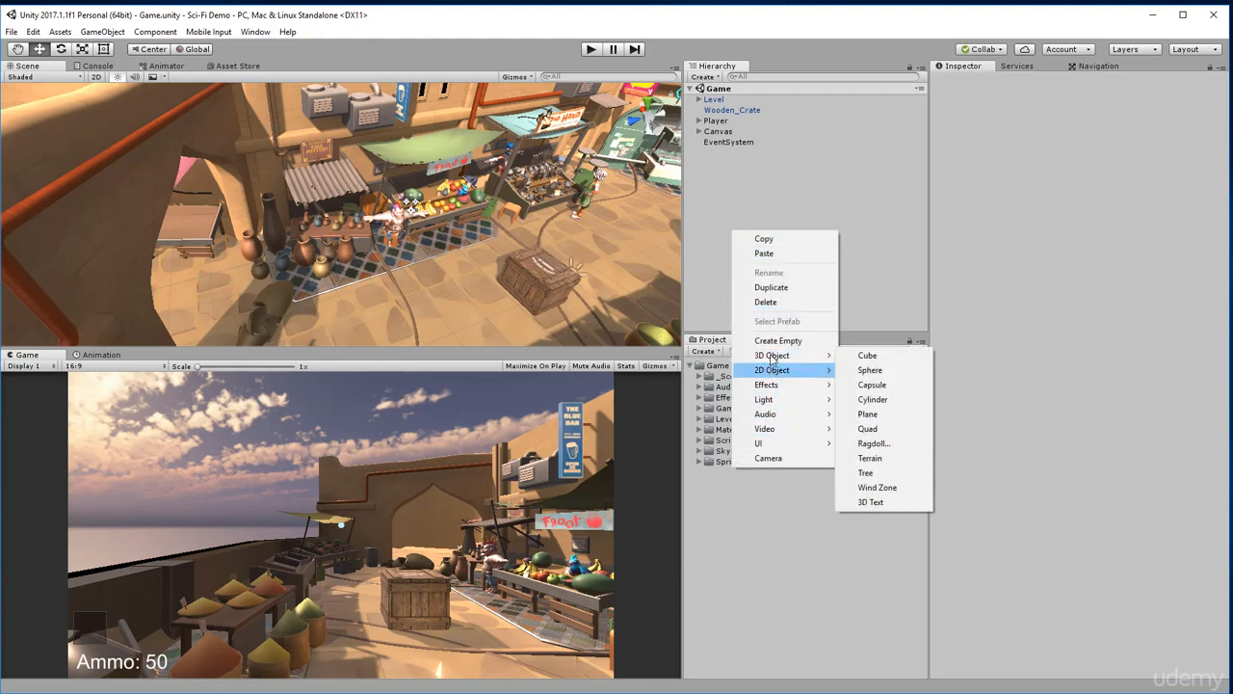
click(773, 458)
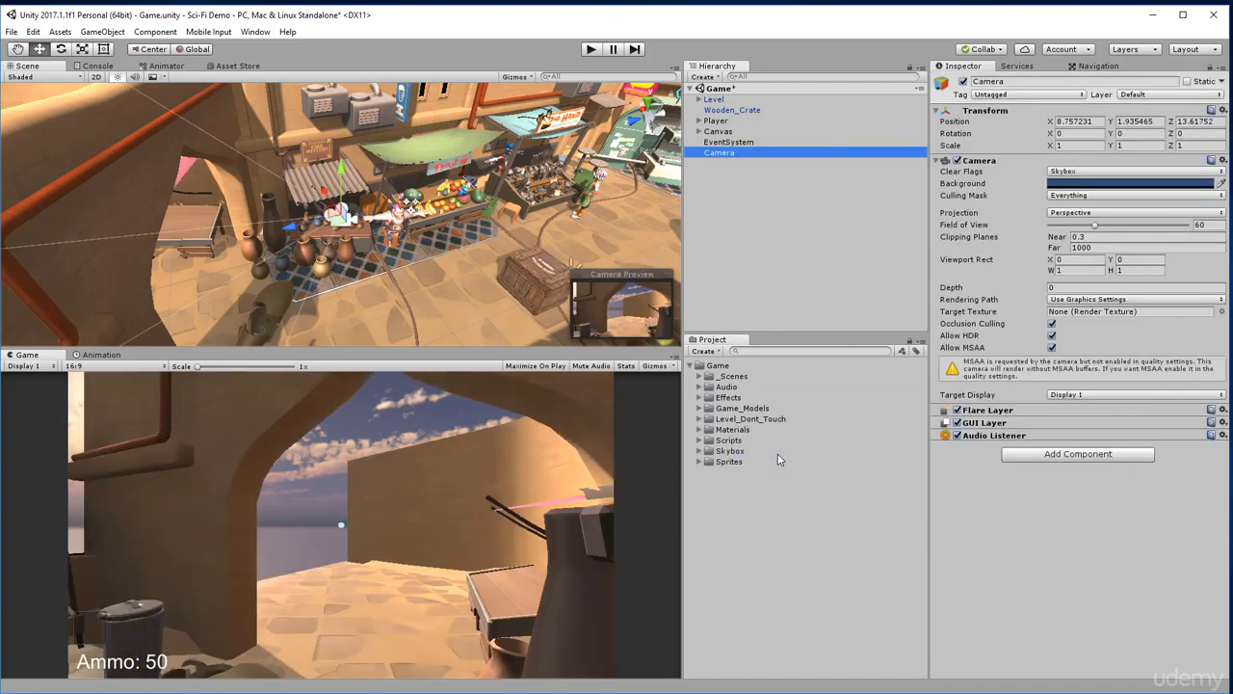
Define a new layer named Weapon in User Layer 9
click(1138, 96)
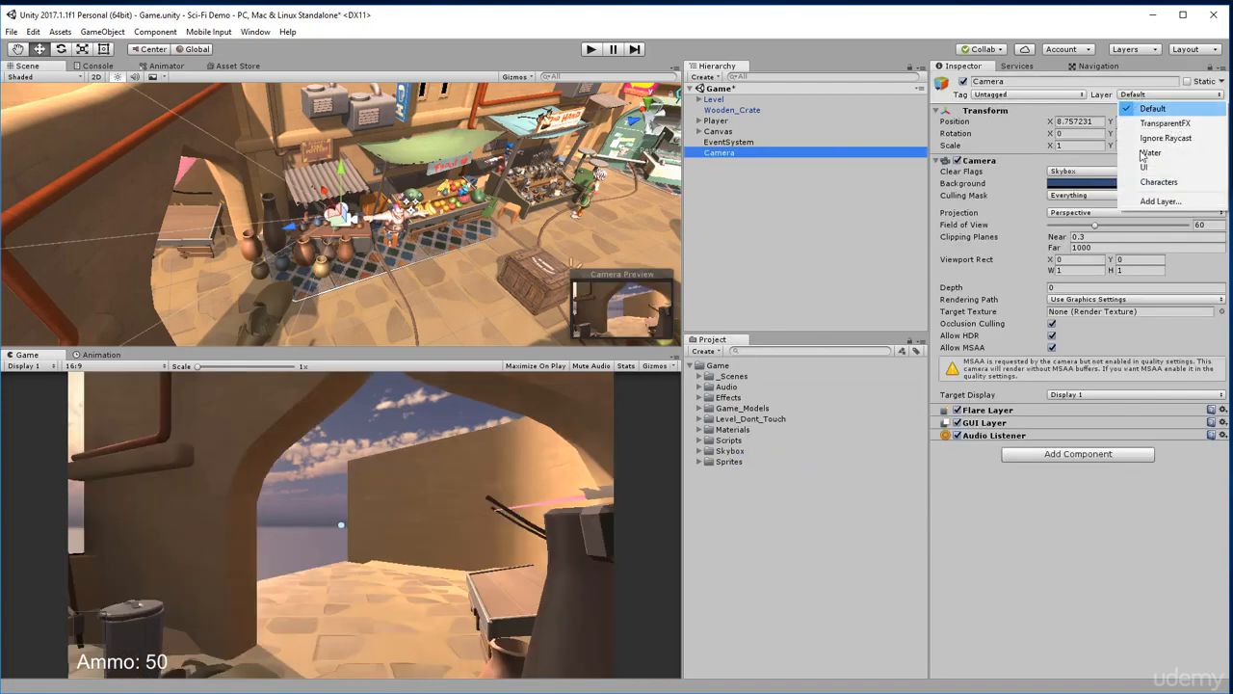
click(1145, 203)
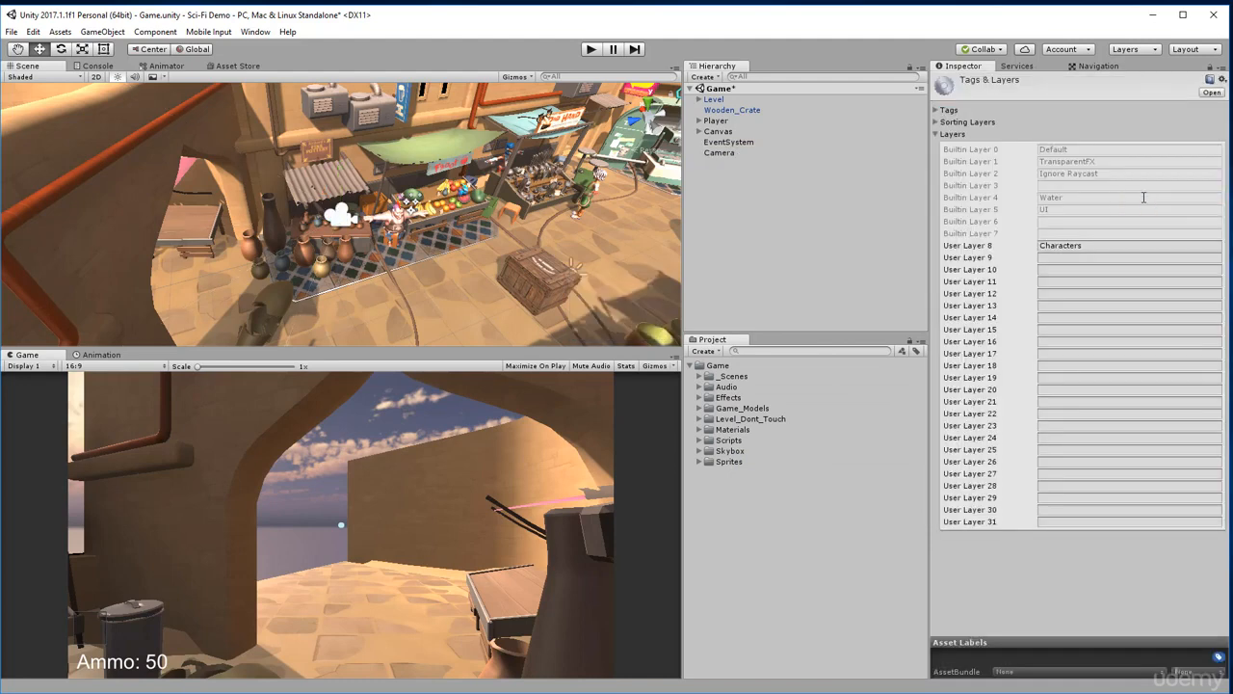
click(1077, 257)
text(Weapon)
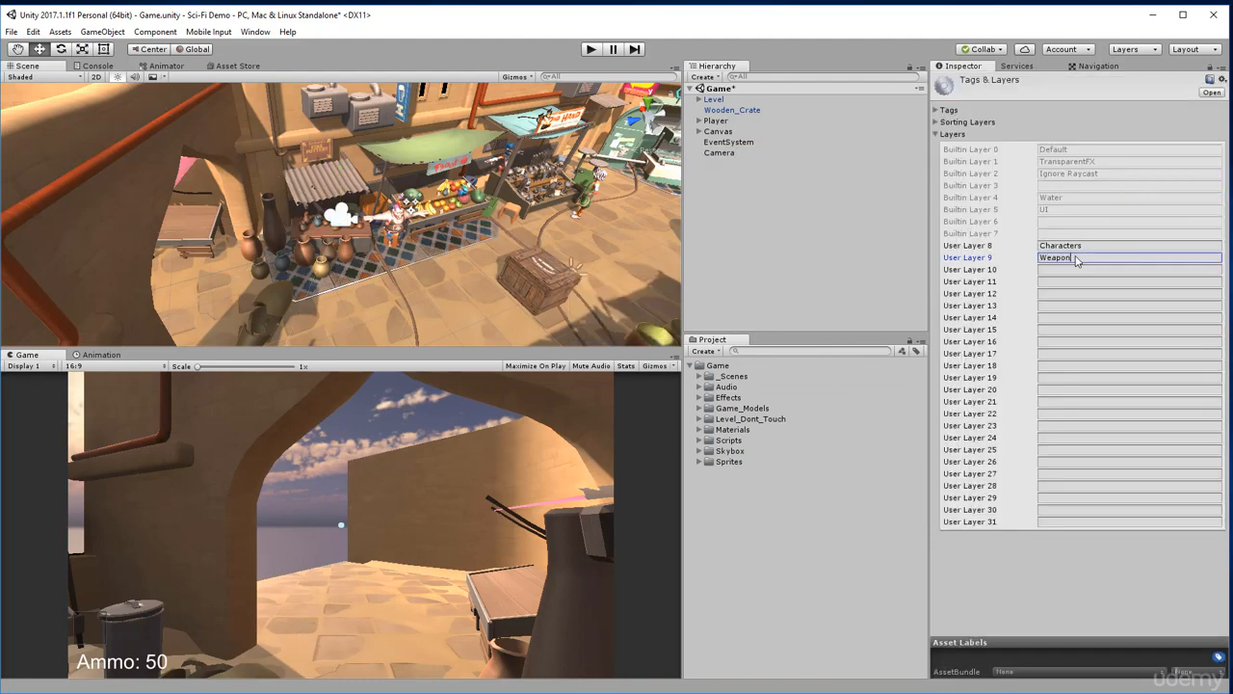
Assign the new camera to the Weapon layer and set its clear flags to Depth only
click(728, 152)
click(1132, 96)
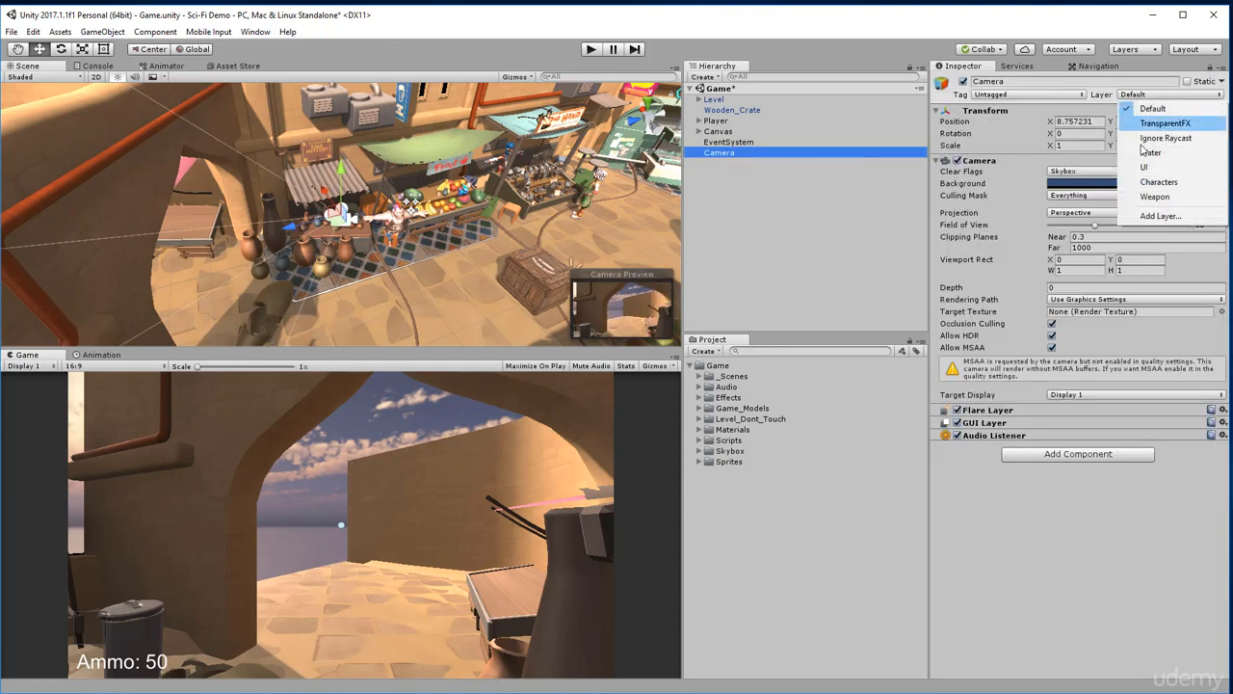
click(1148, 192)
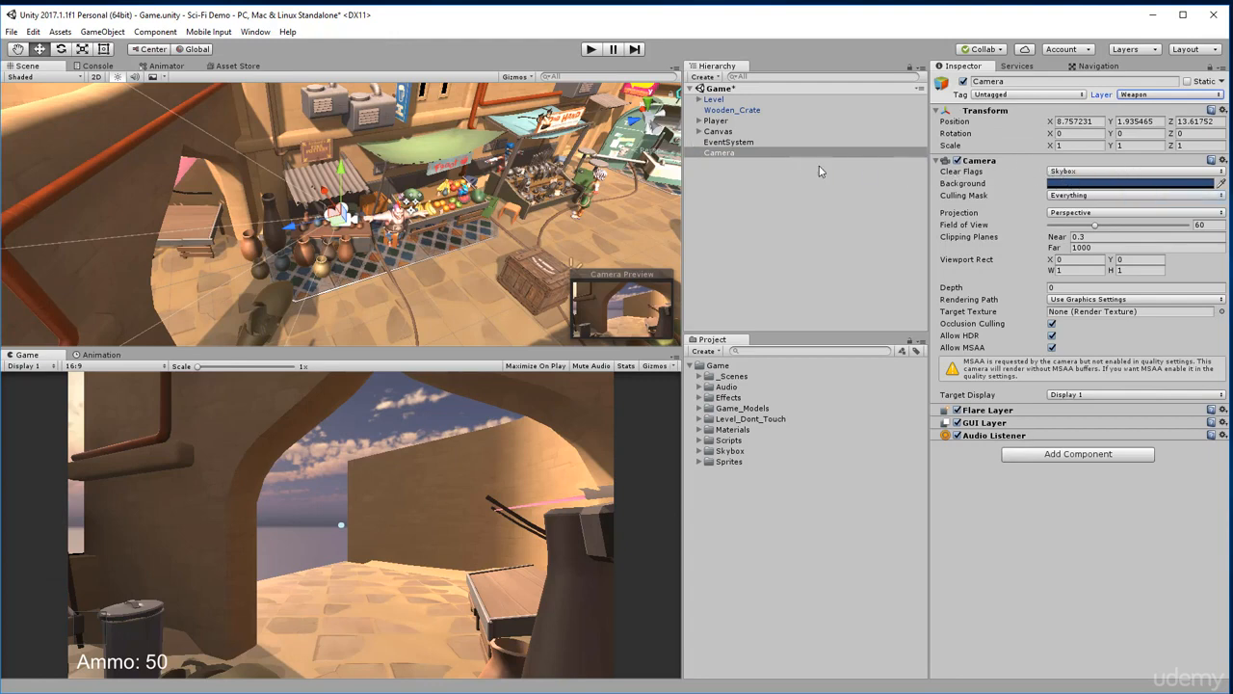
click(1070, 171)
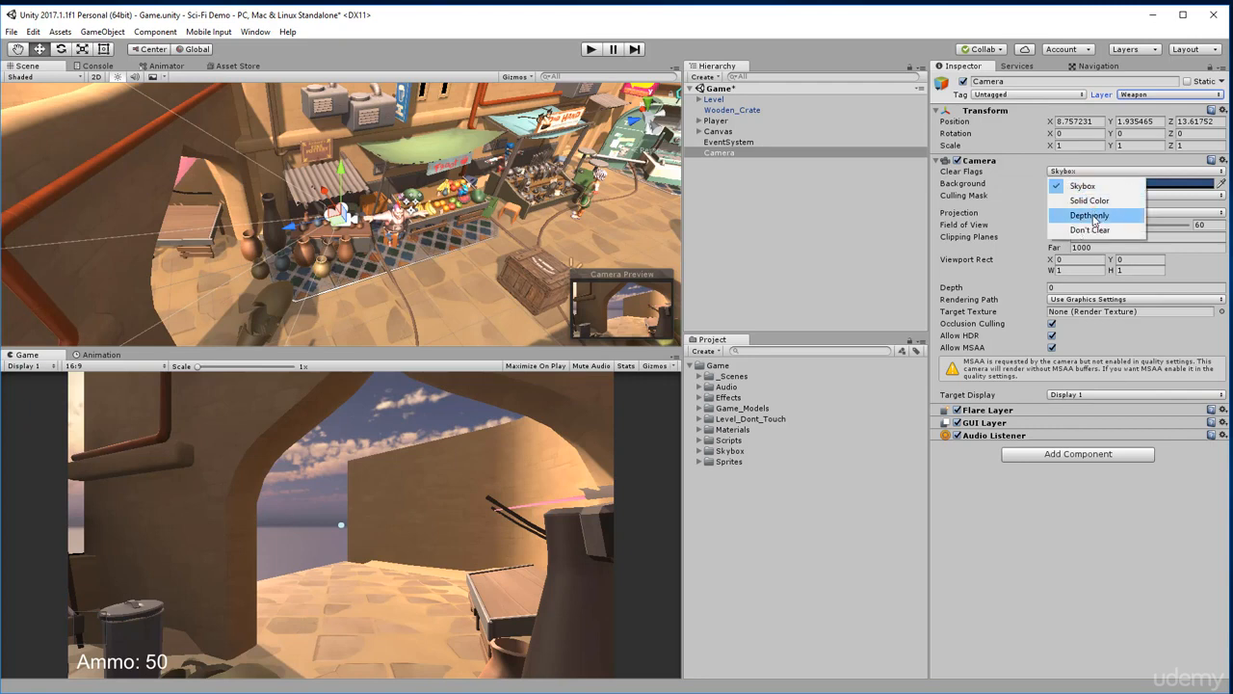
click(1088, 215)
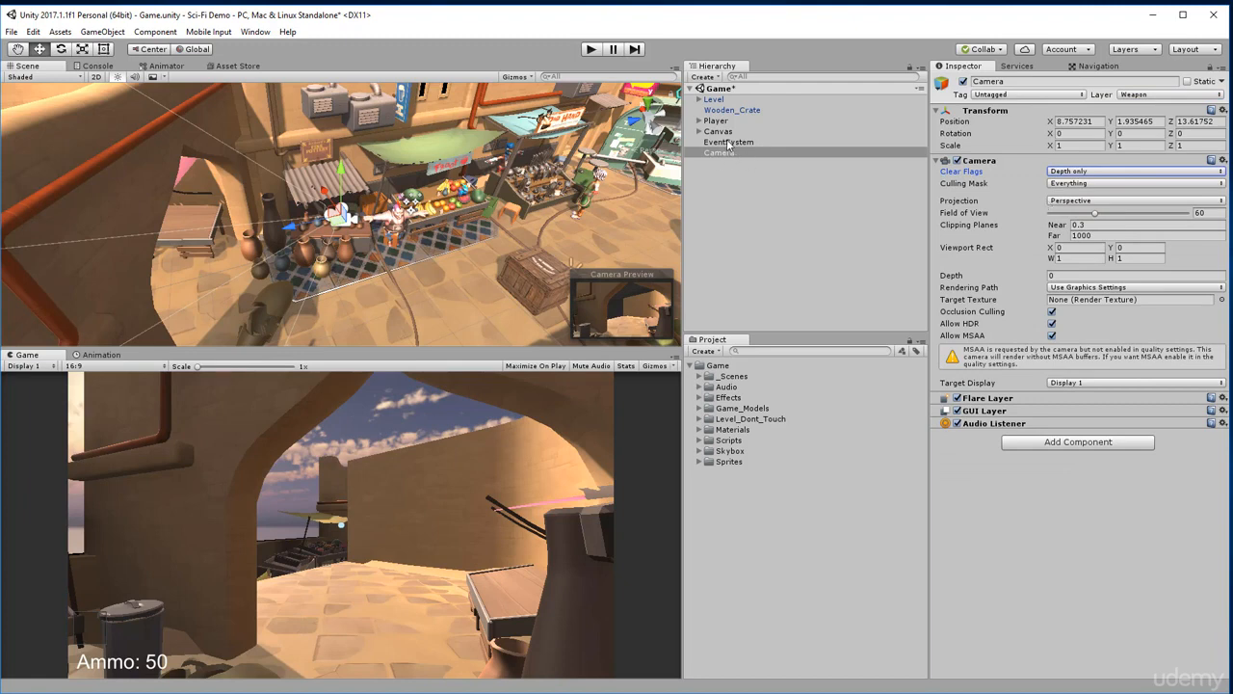
Make the new camera a child of the player's Main Camera and reset its transform
click(699, 121)
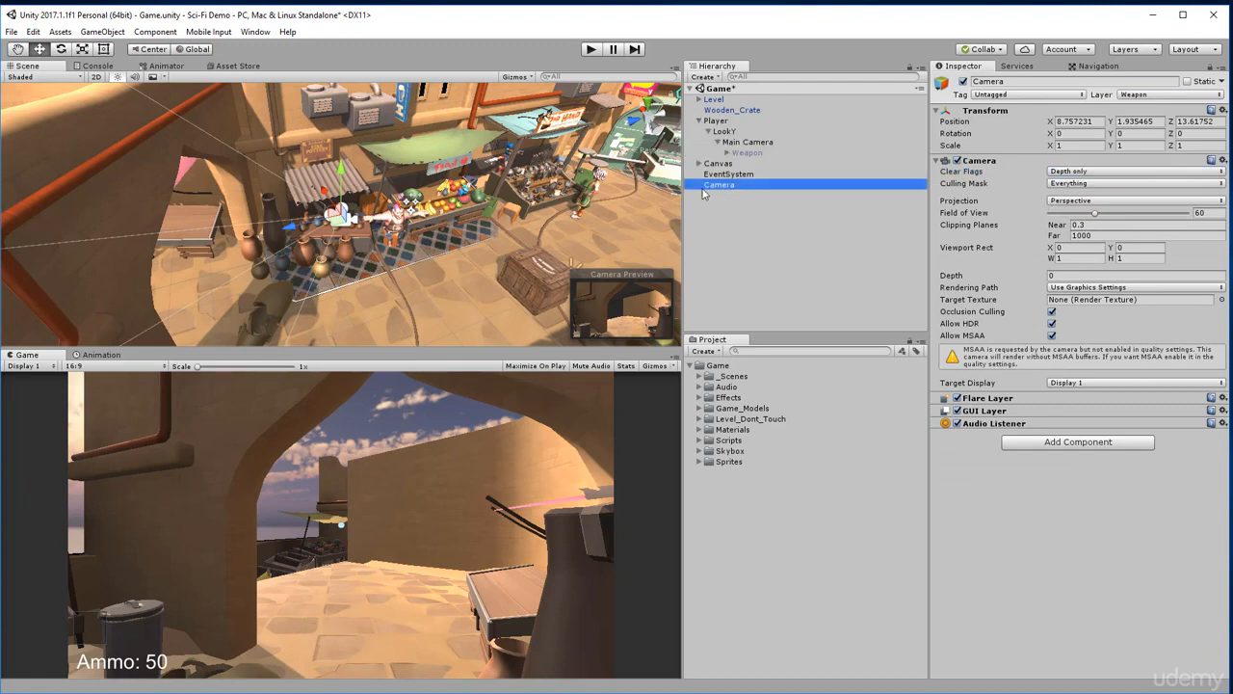
drag(717, 183, 747, 145)
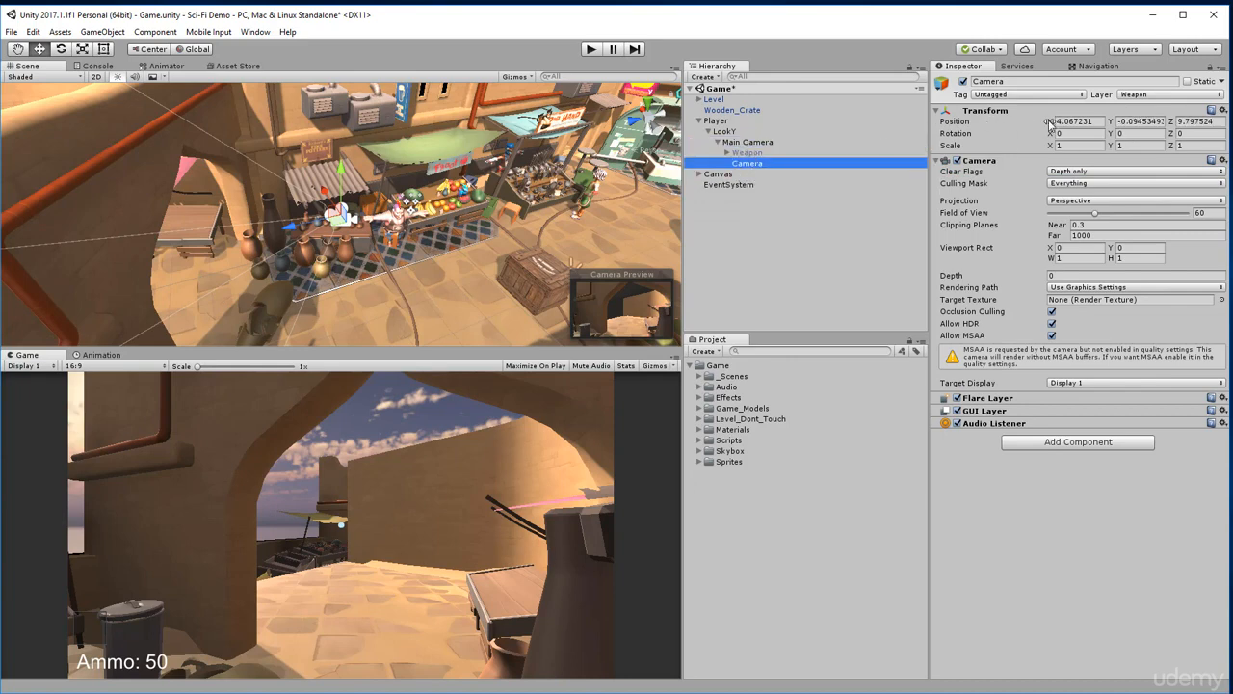
right_click(993, 114)
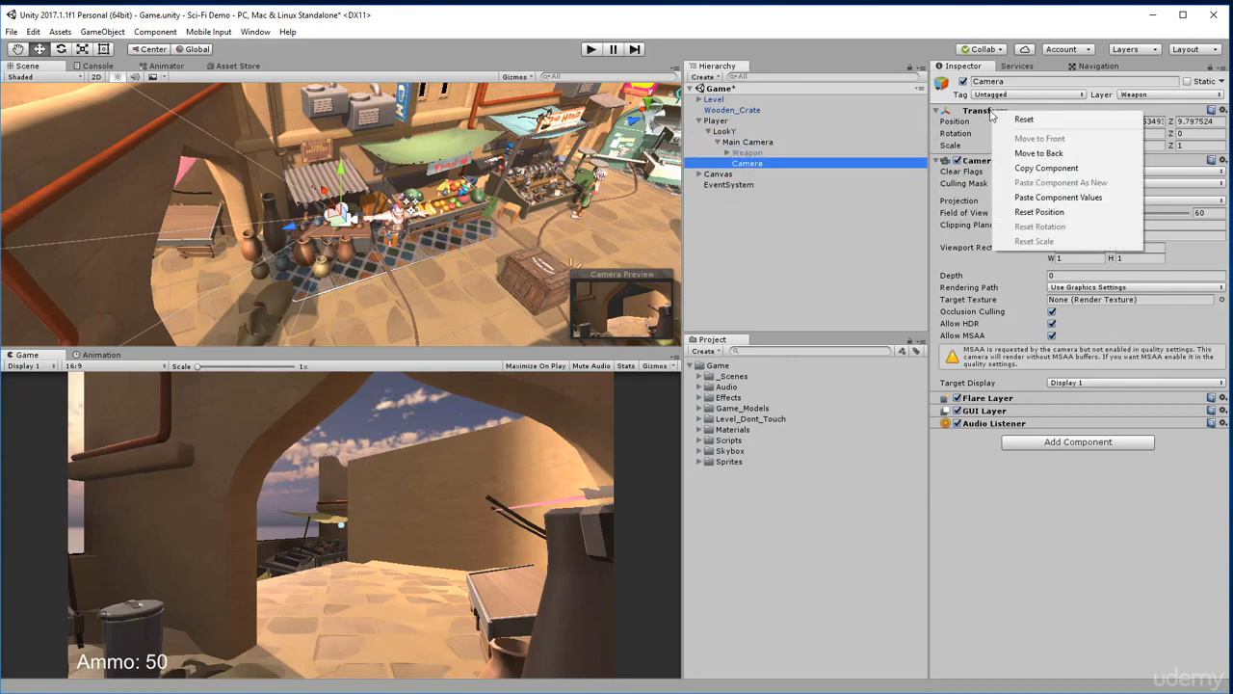
click(1024, 120)
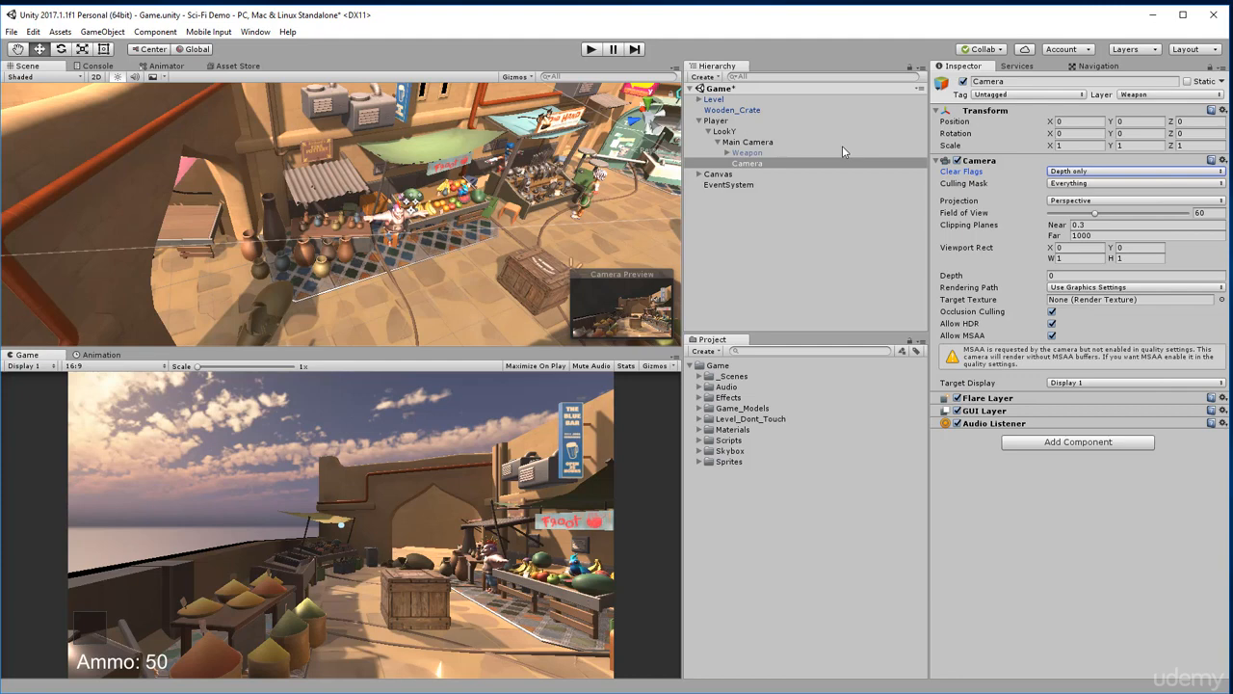
Move the Weapon object under the new camera so that it becomes the camera's child
click(770, 144)
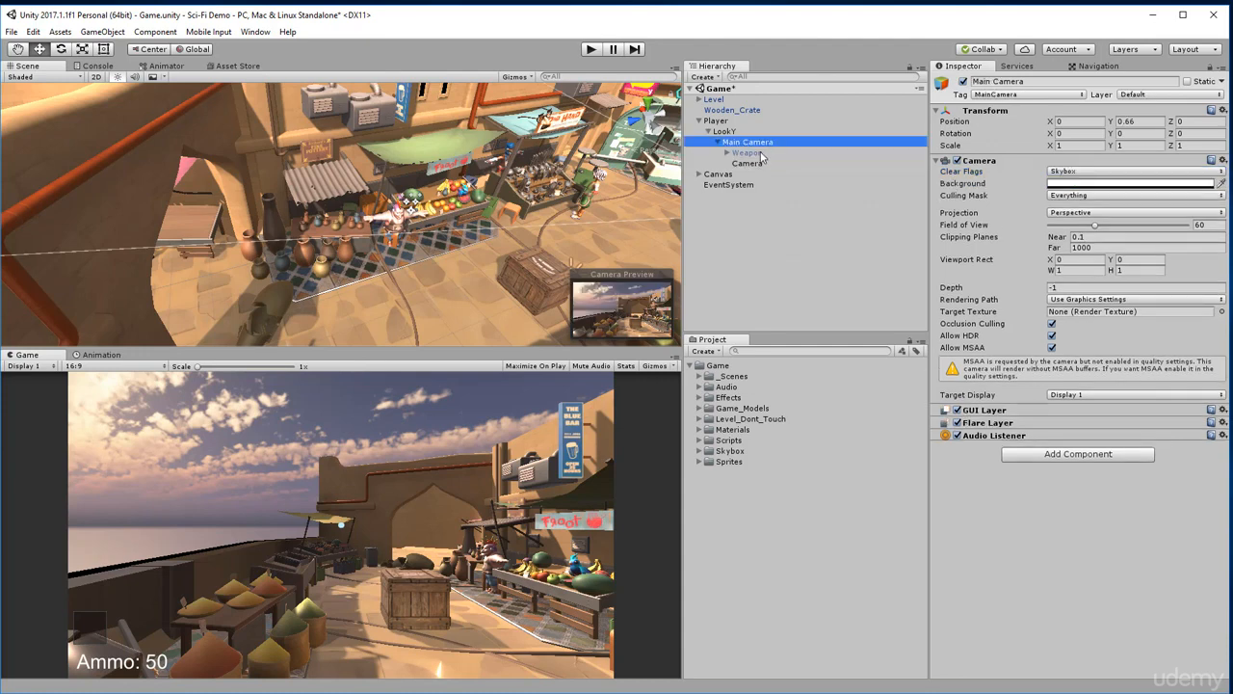
click(759, 153)
click(751, 162)
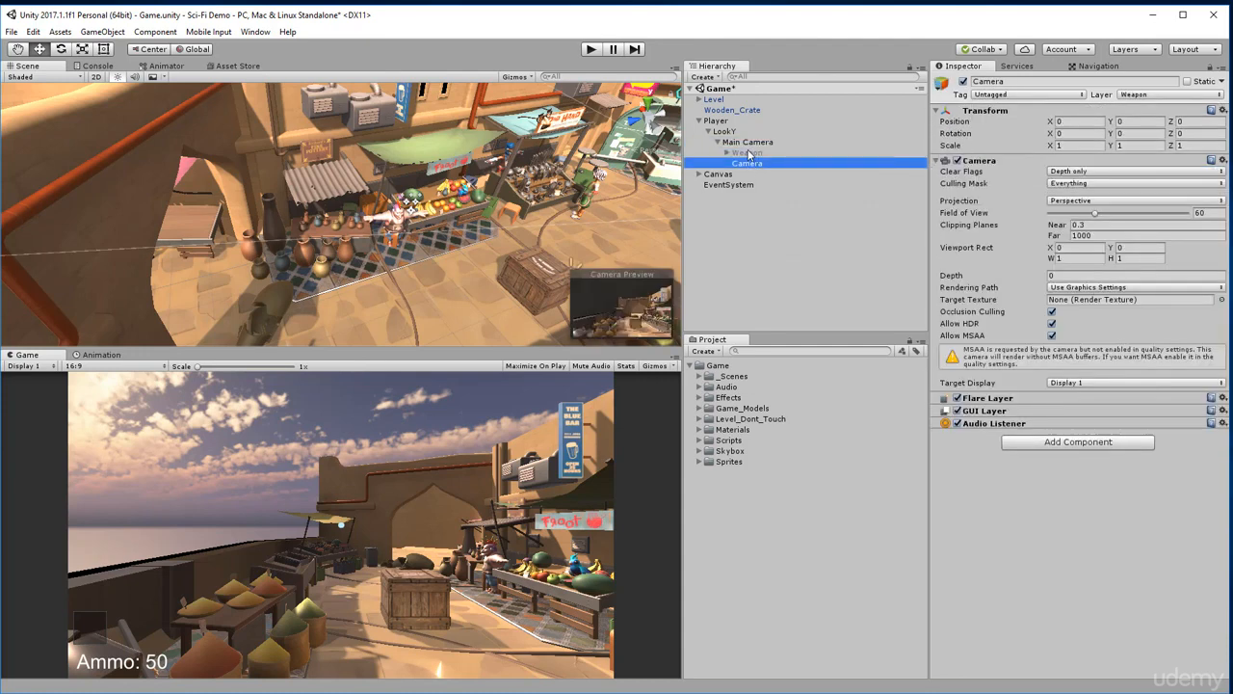
click(748, 153)
drag(749, 156, 763, 162)
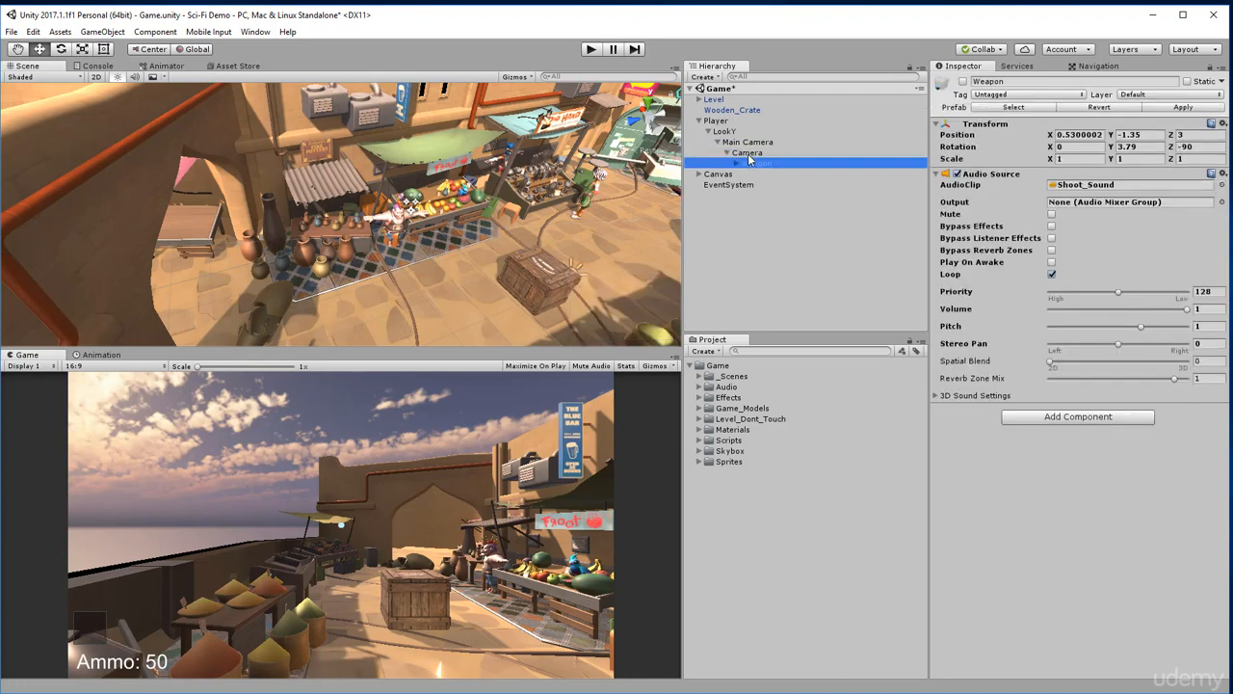
Rename the new child camera as Weapon_Cam
click(748, 153)
click(757, 156)
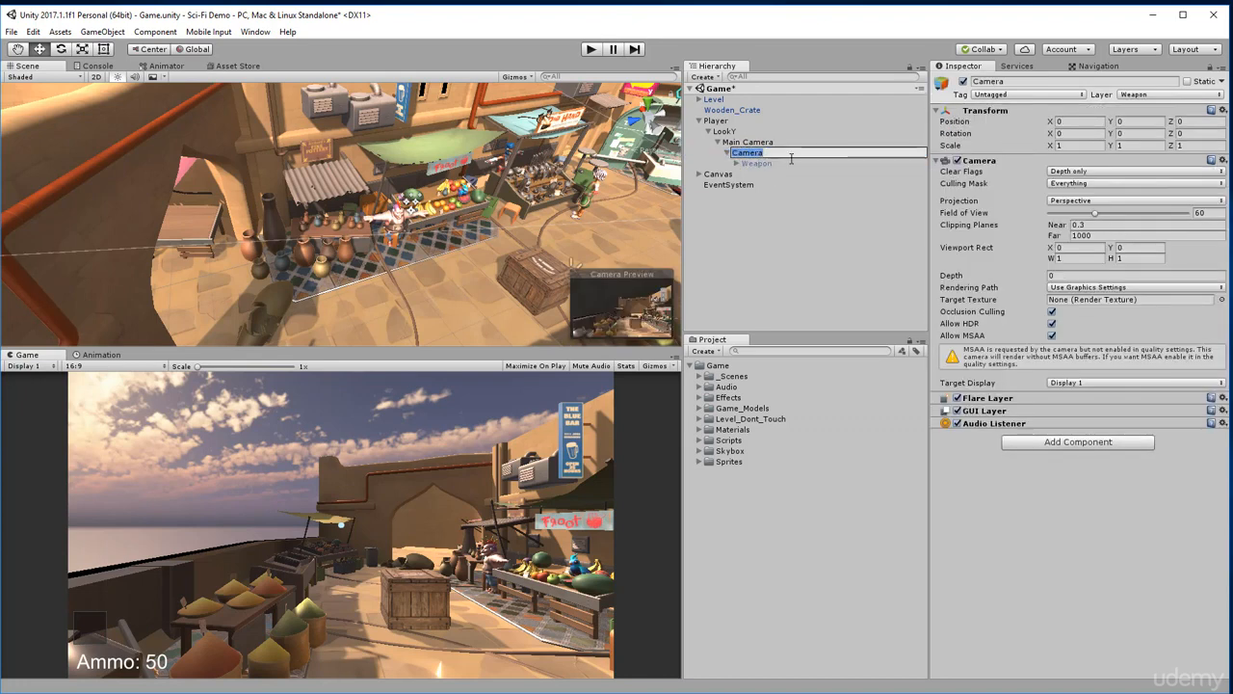
text(Weapon_)
key(Return)
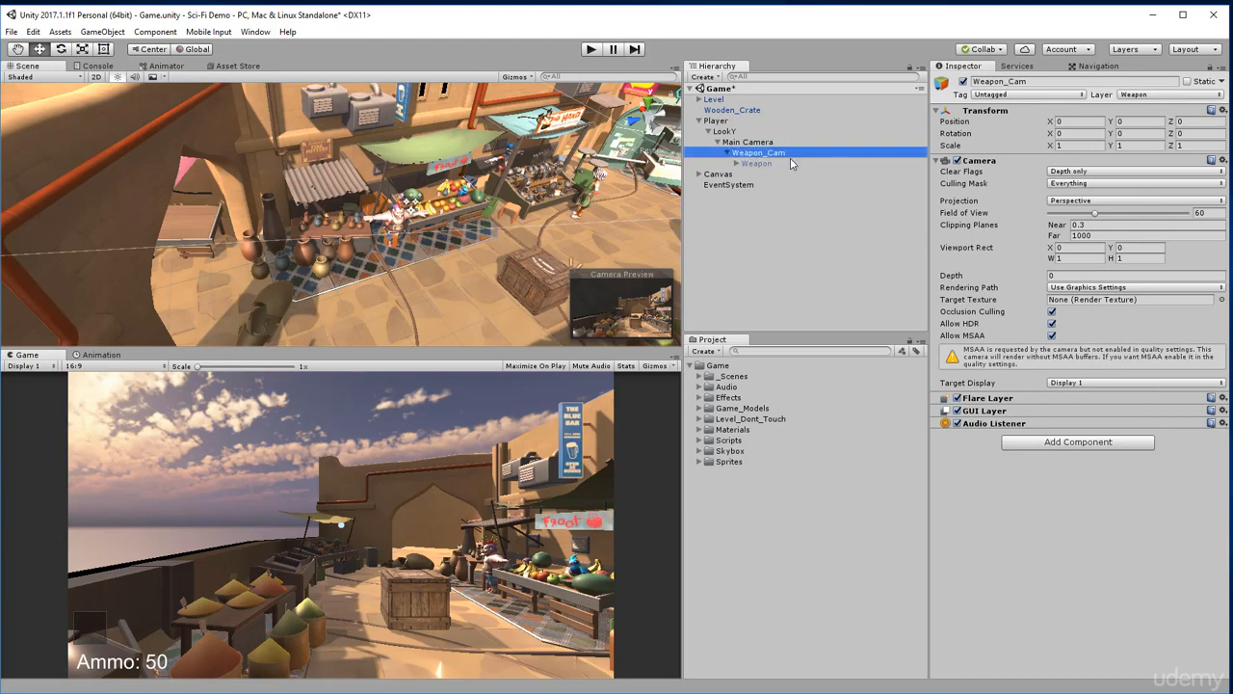
Apply the Weapon layer to Weapon_Cam and all of its child objects
click(749, 144)
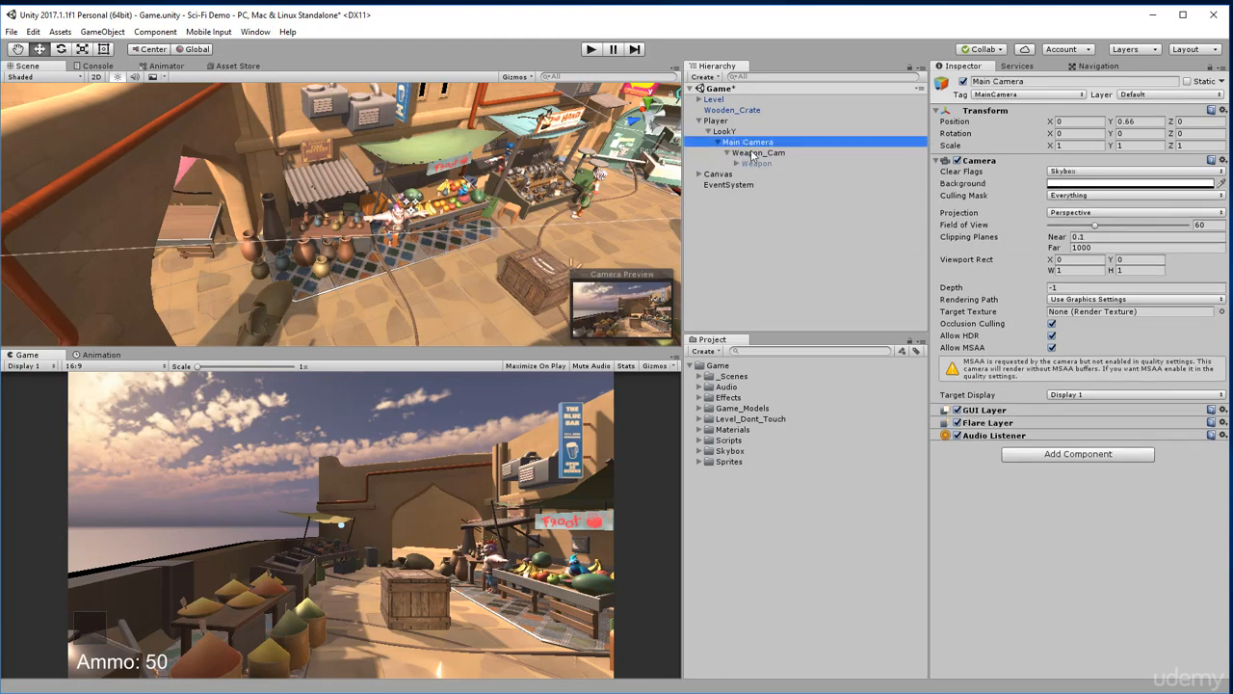
click(761, 165)
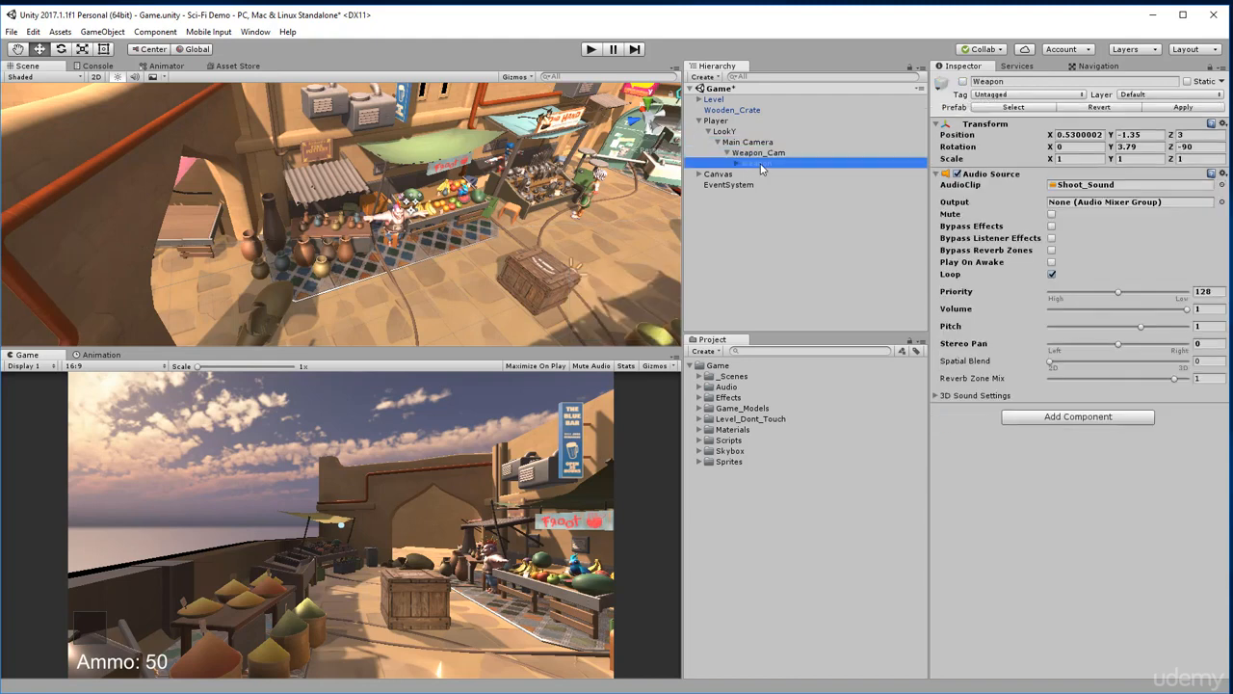
click(761, 153)
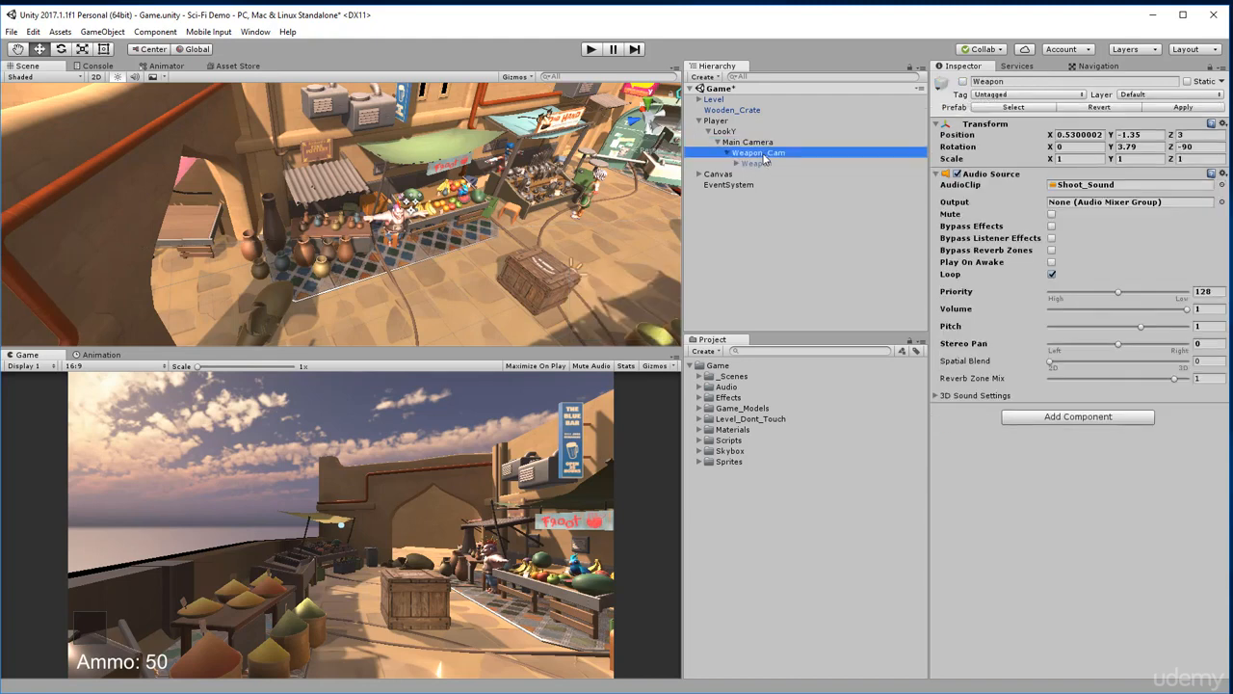
click(1151, 94)
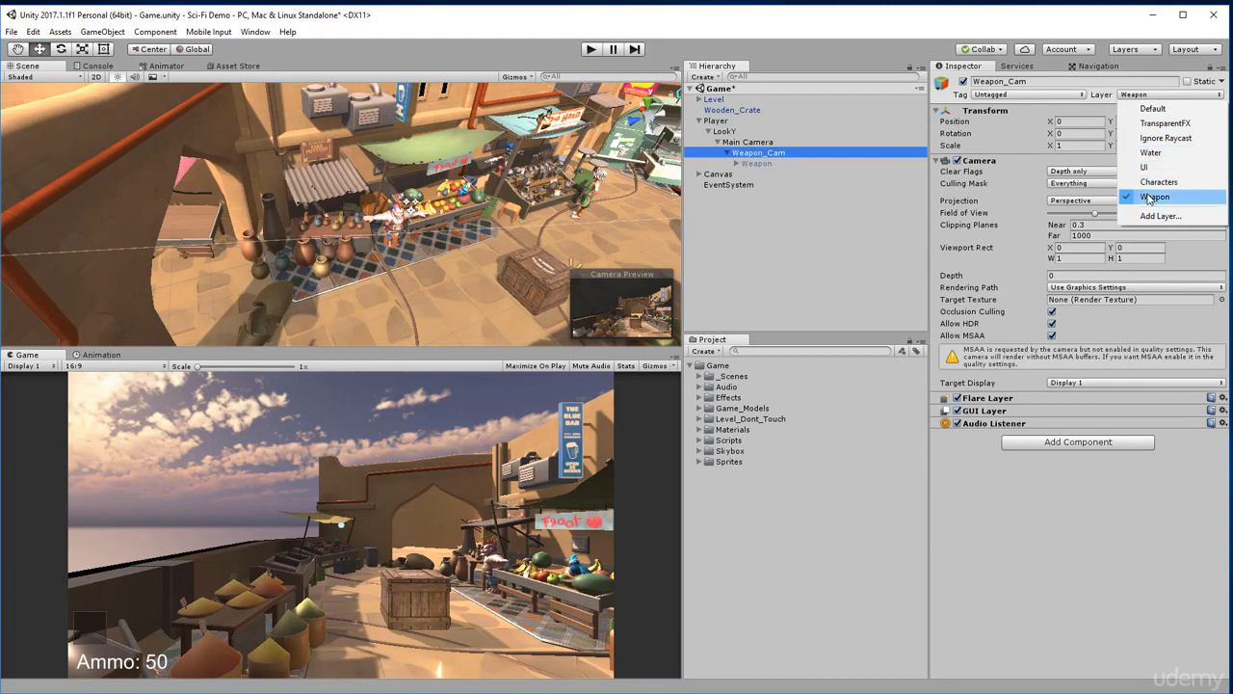
click(1160, 199)
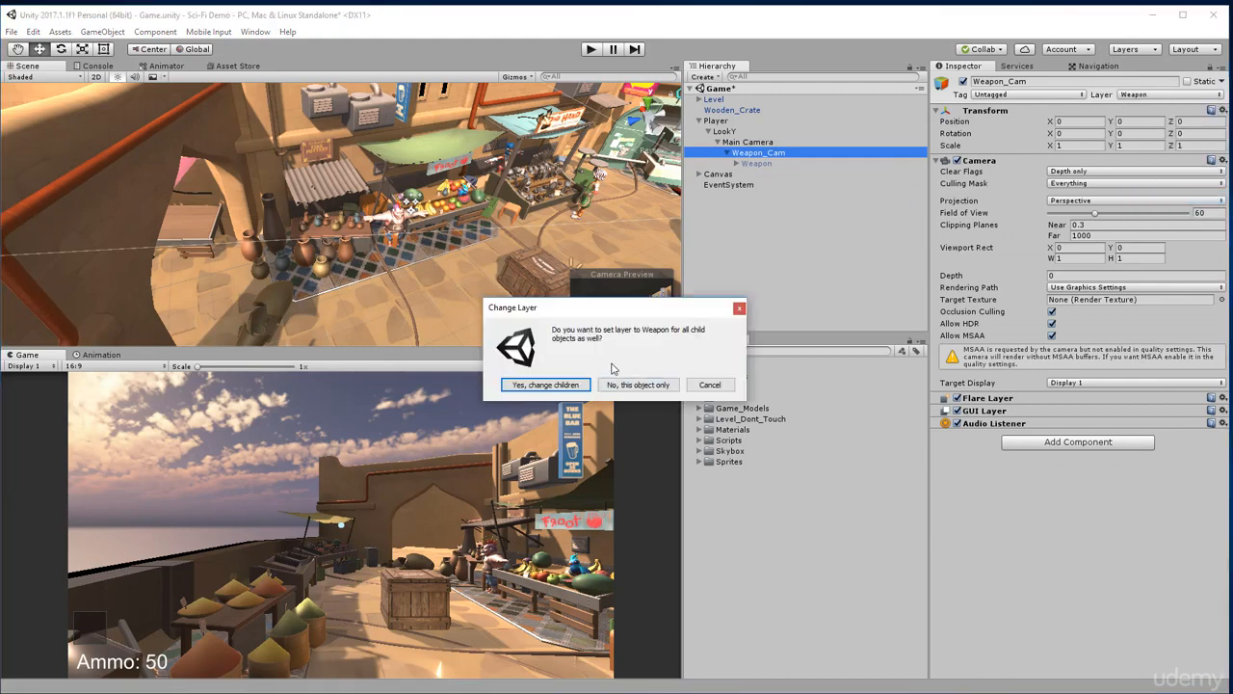
click(565, 385)
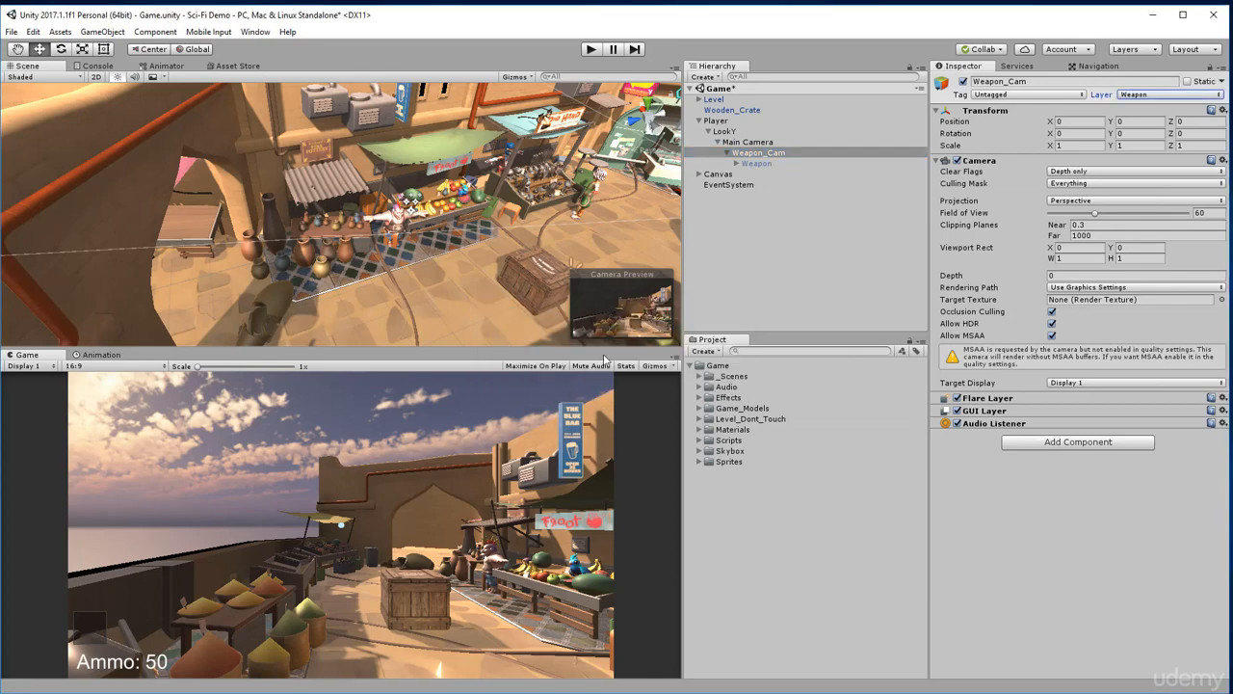
Exclude the Weapon layer from the Main Camera's culling mask
click(747, 142)
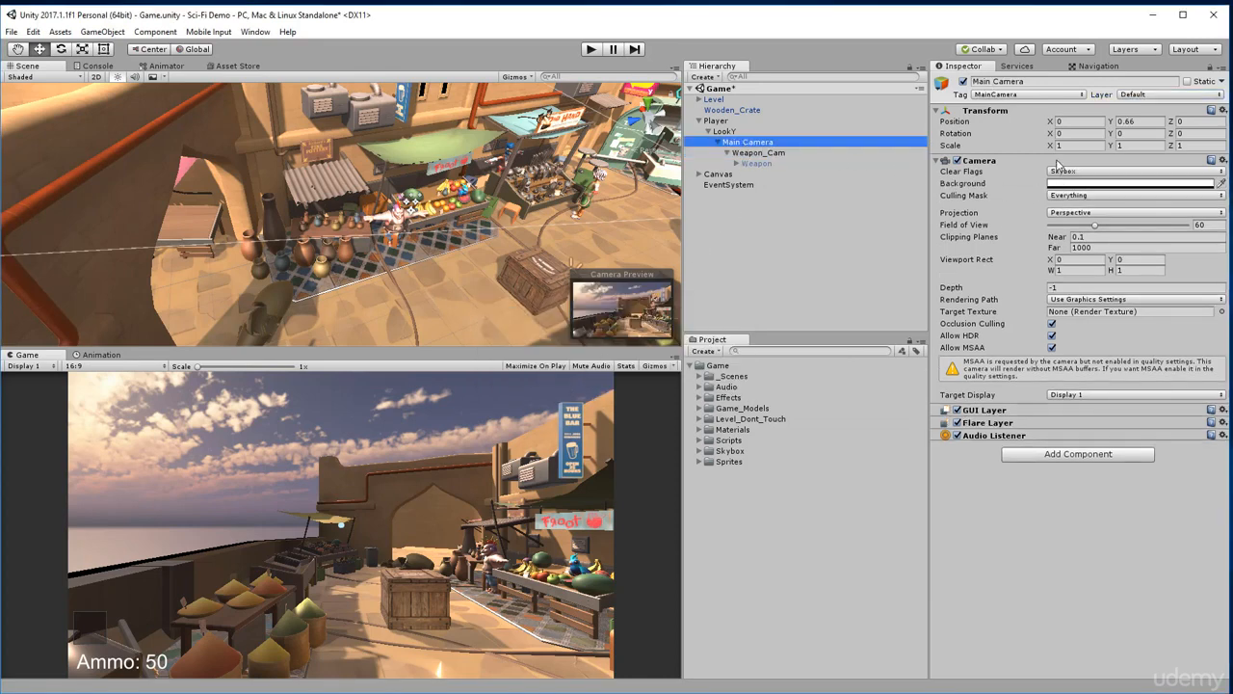
click(1134, 95)
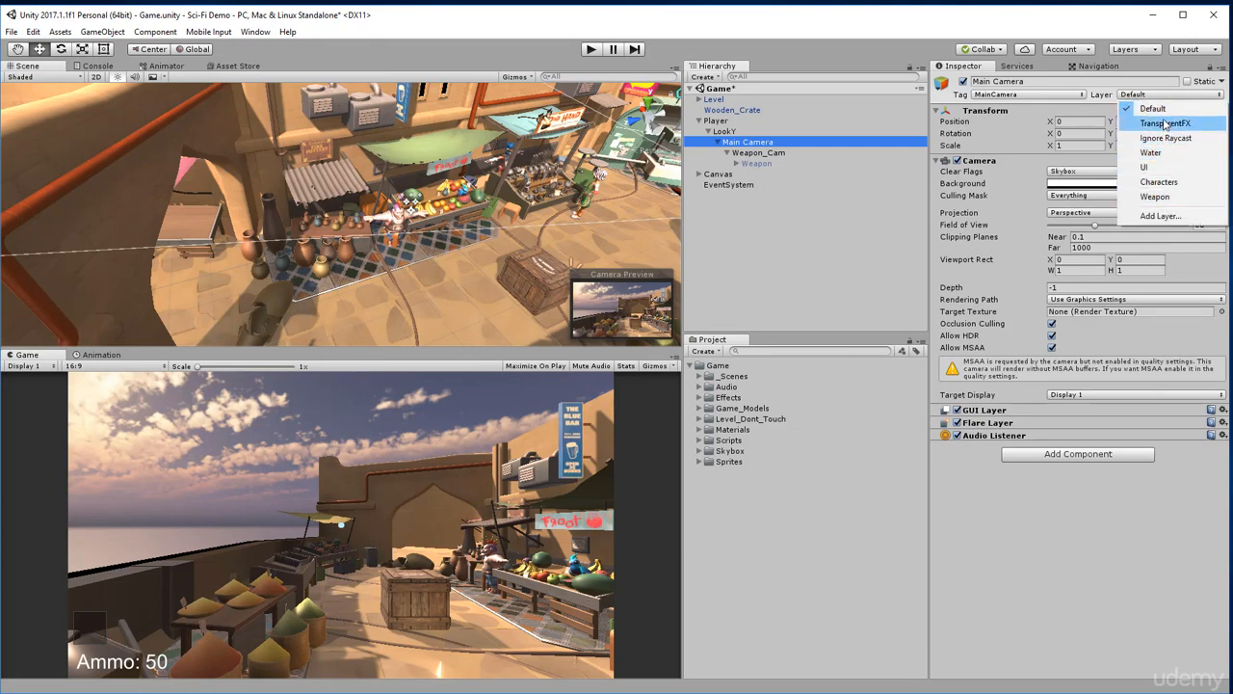
click(992, 569)
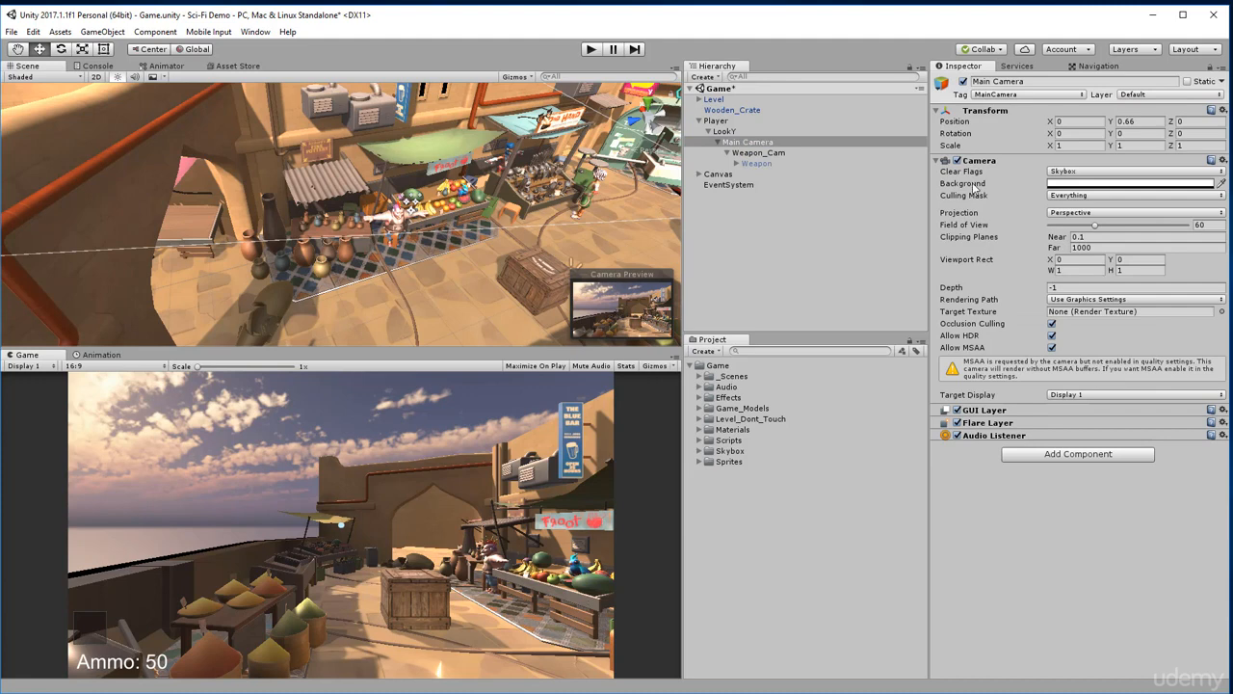
click(1058, 197)
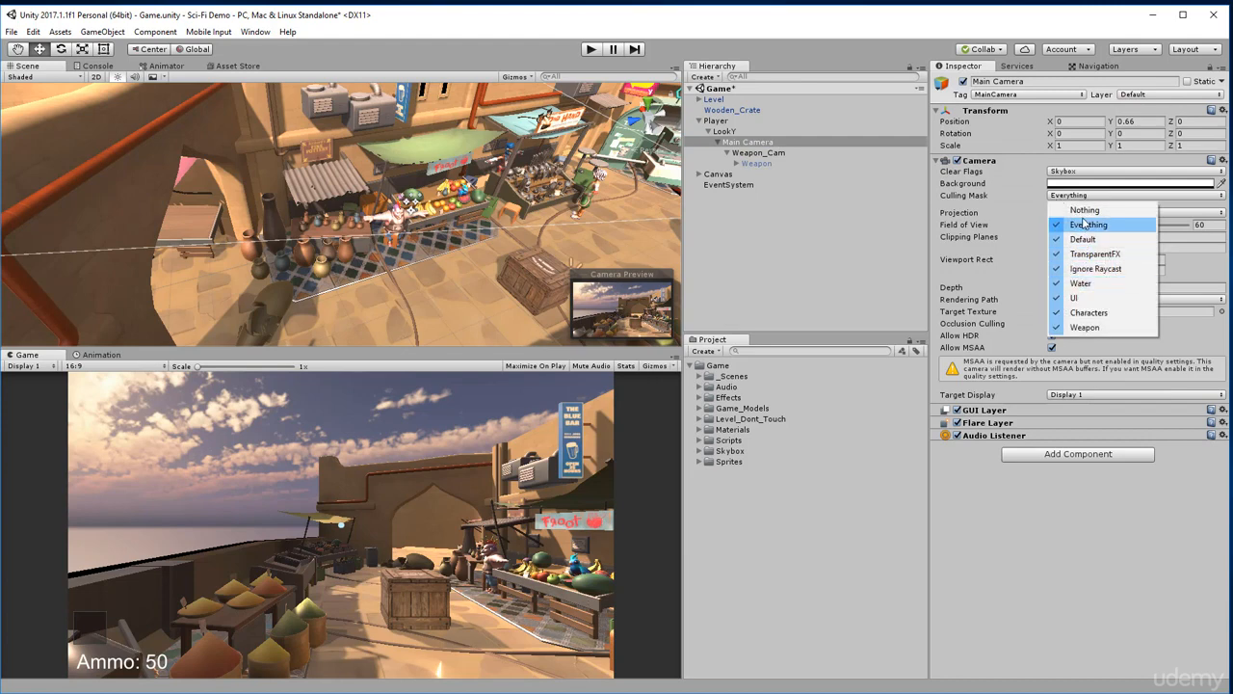
click(1080, 329)
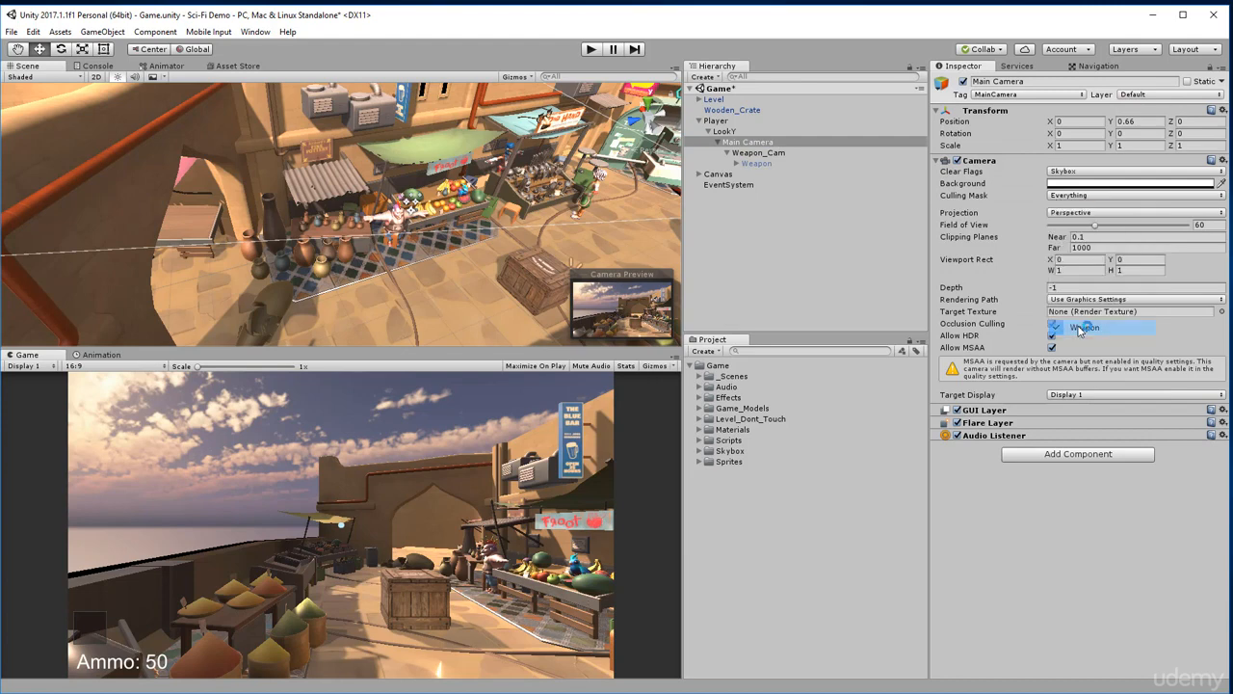
Restrict Weapon_Cam's culling mask to the Weapon layer only, clearing all other layers
click(758, 153)
click(1063, 185)
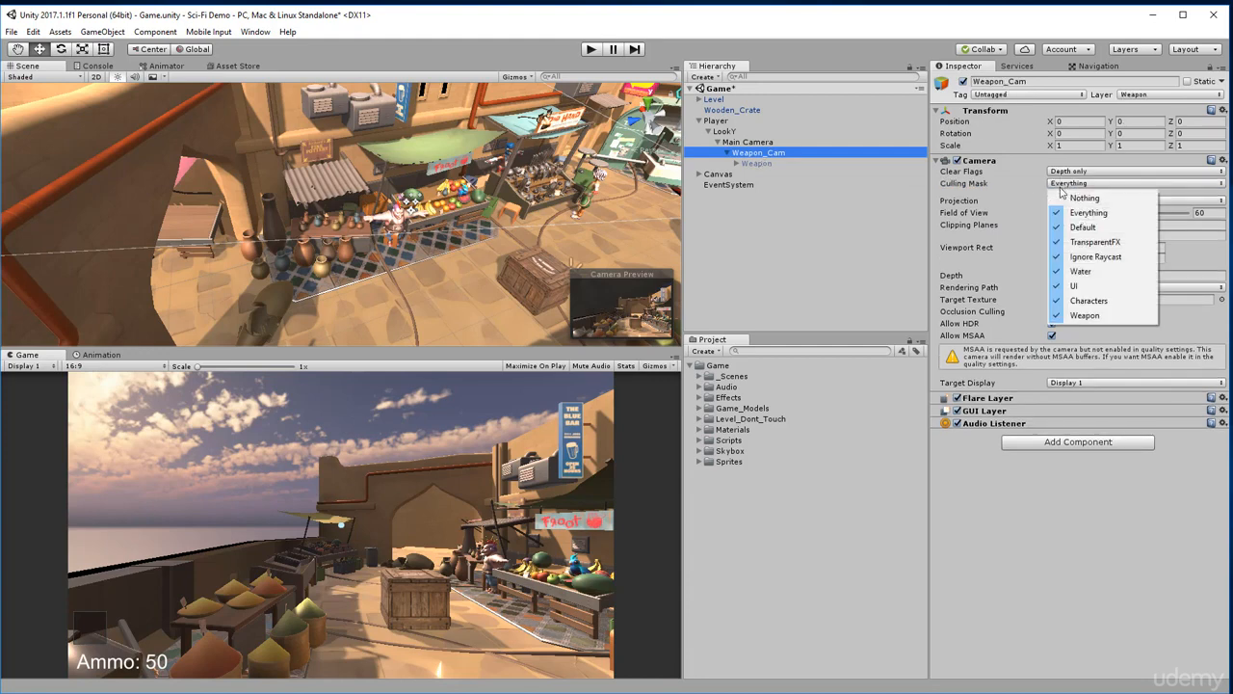
click(1064, 196)
click(1062, 185)
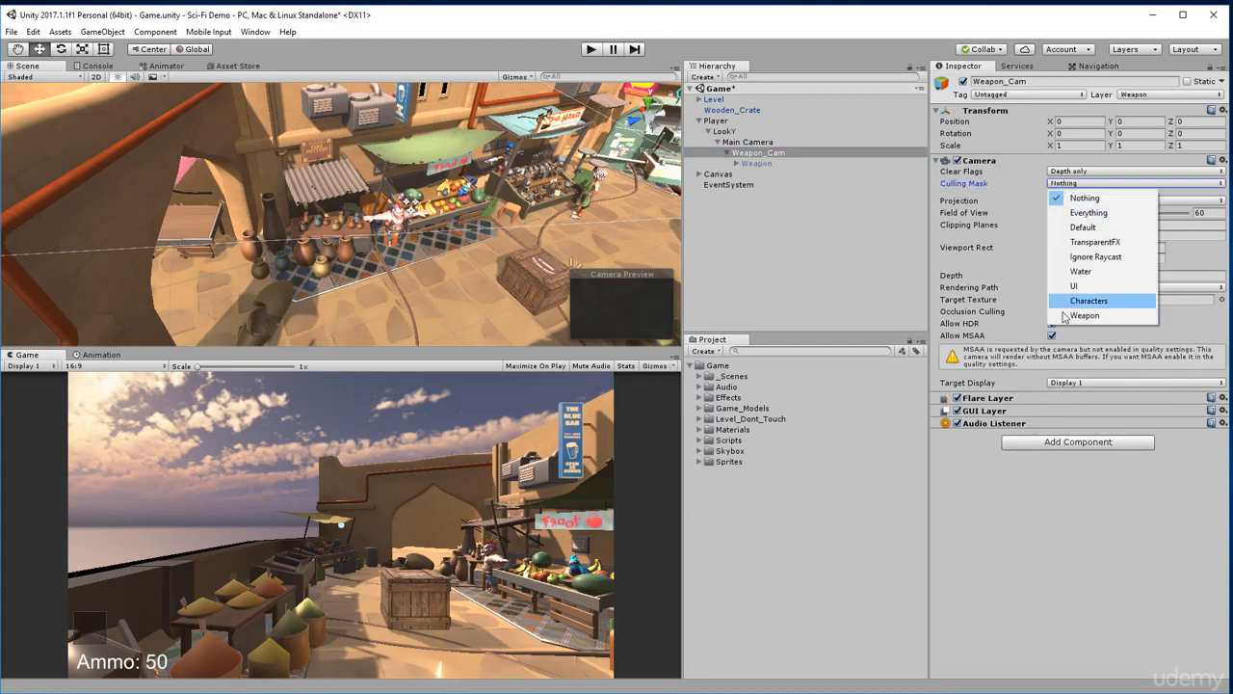
click(1081, 312)
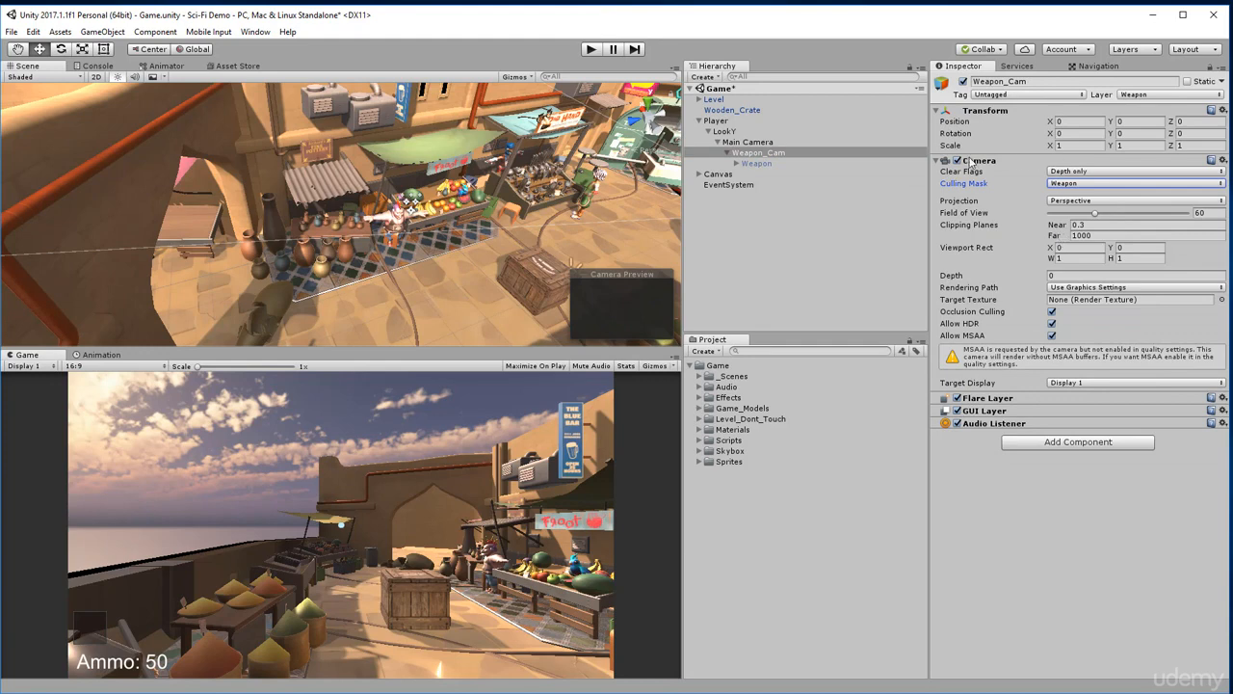
Activate the Weapon object under Weapon_Cam so the gun shows in the Game view
click(774, 165)
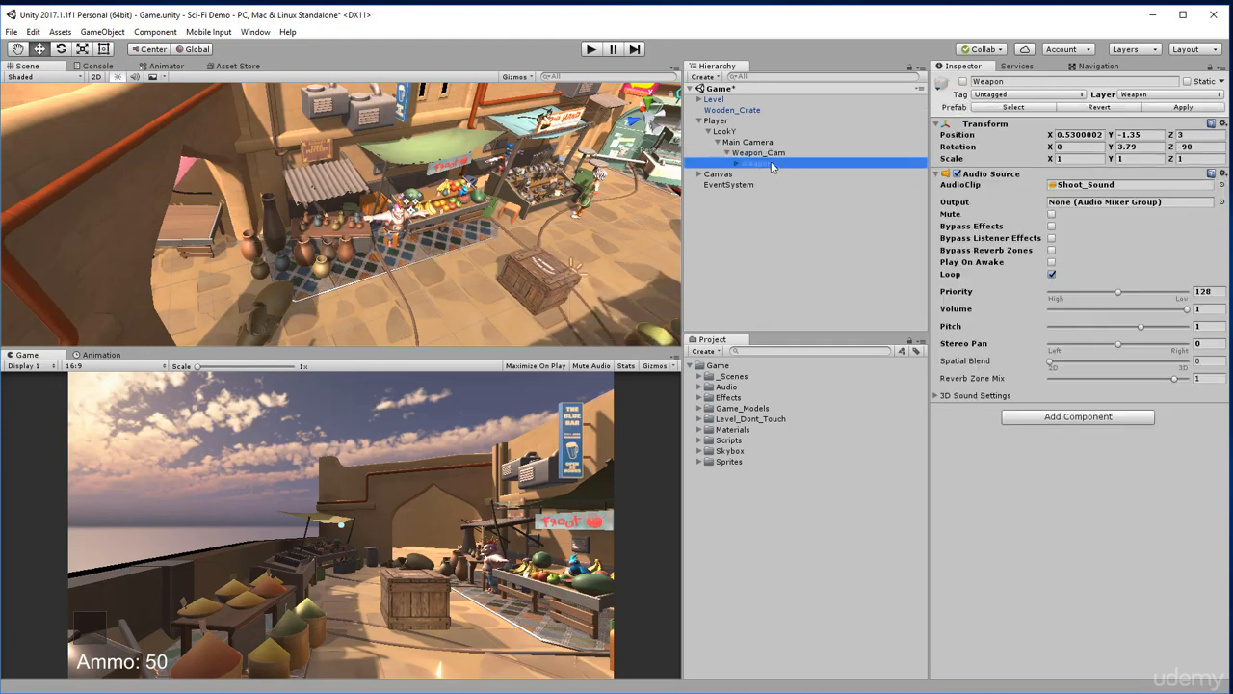
click(961, 83)
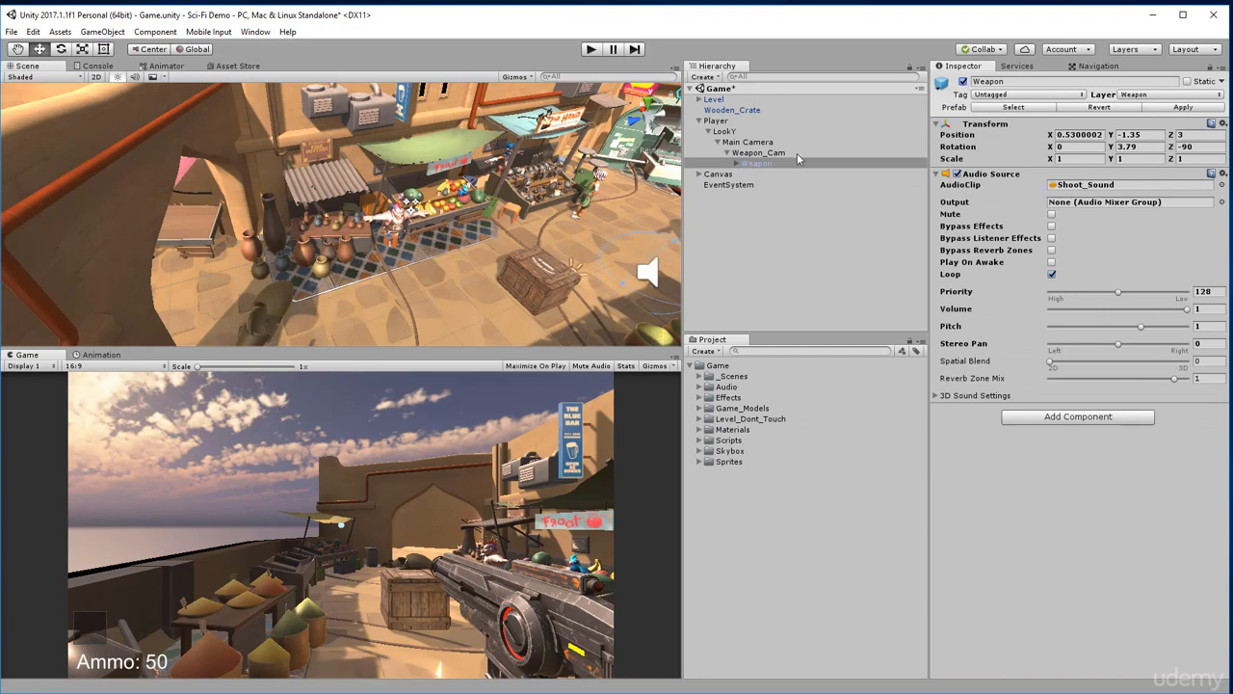
click(962, 82)
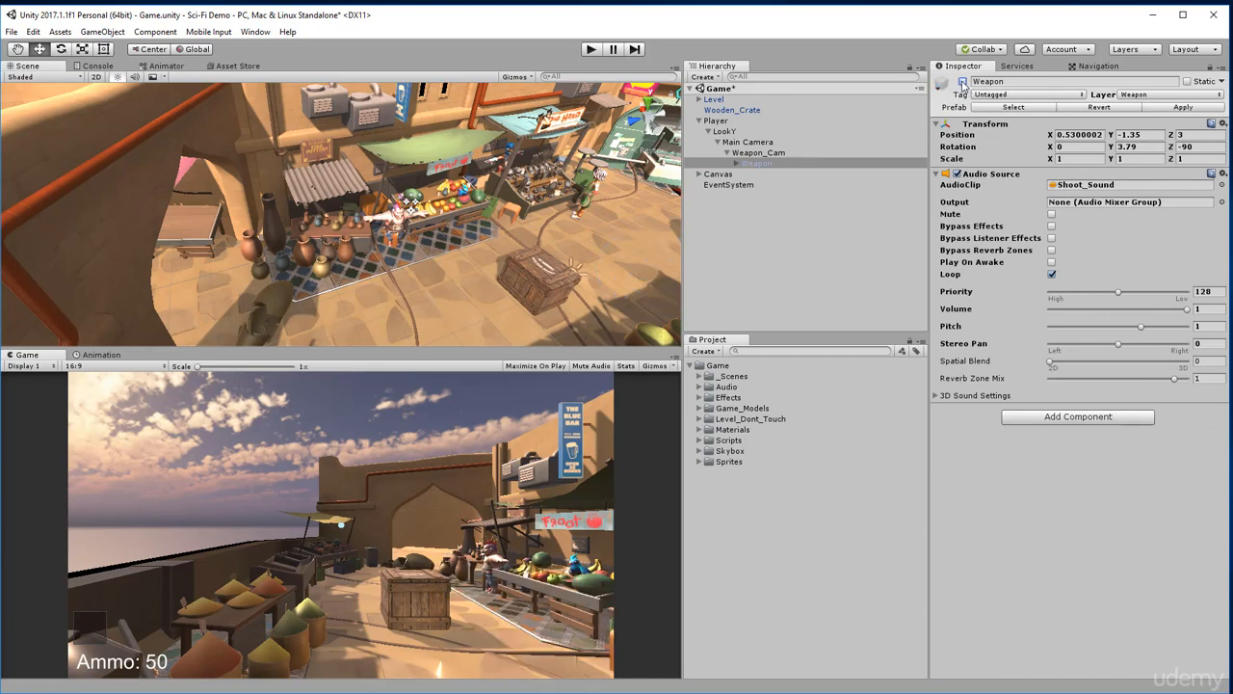
click(962, 83)
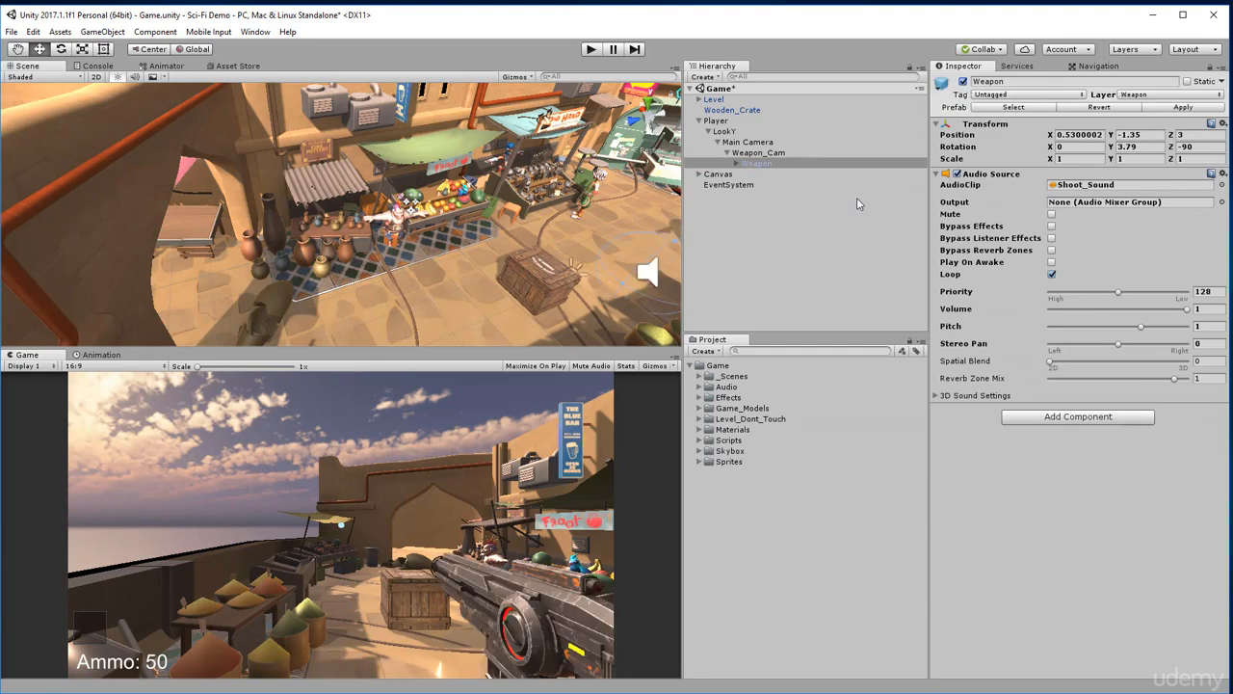
click(1129, 53)
click(758, 163)
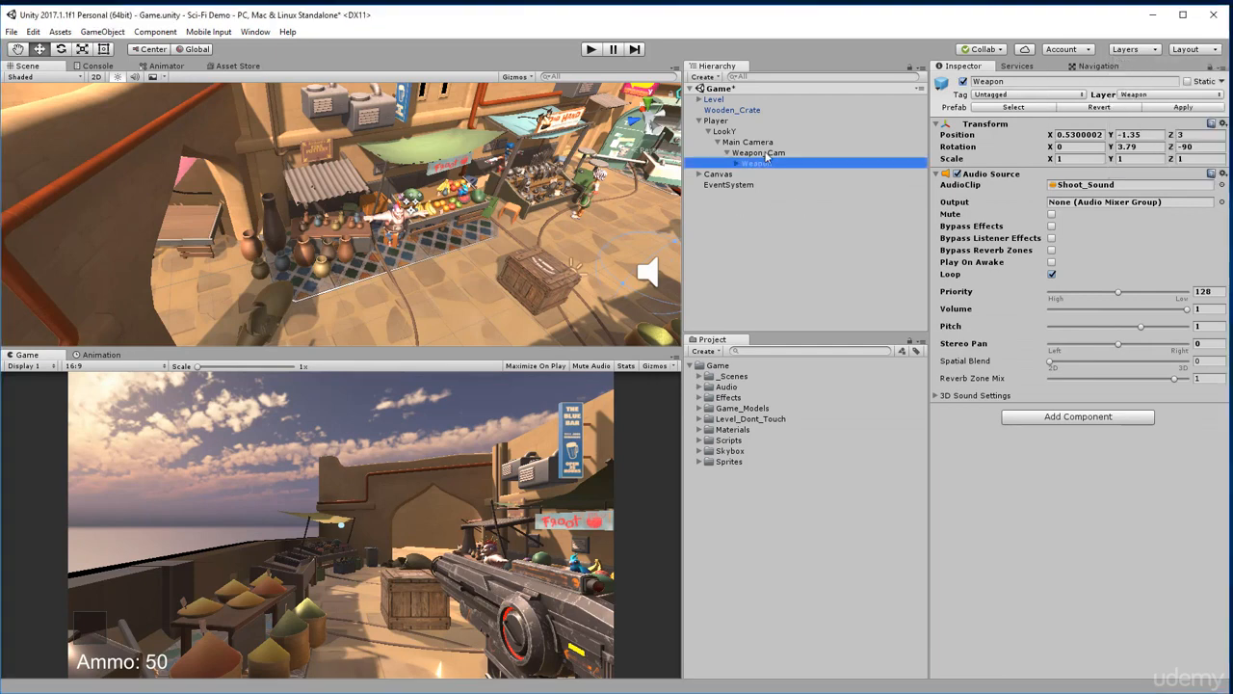
click(757, 152)
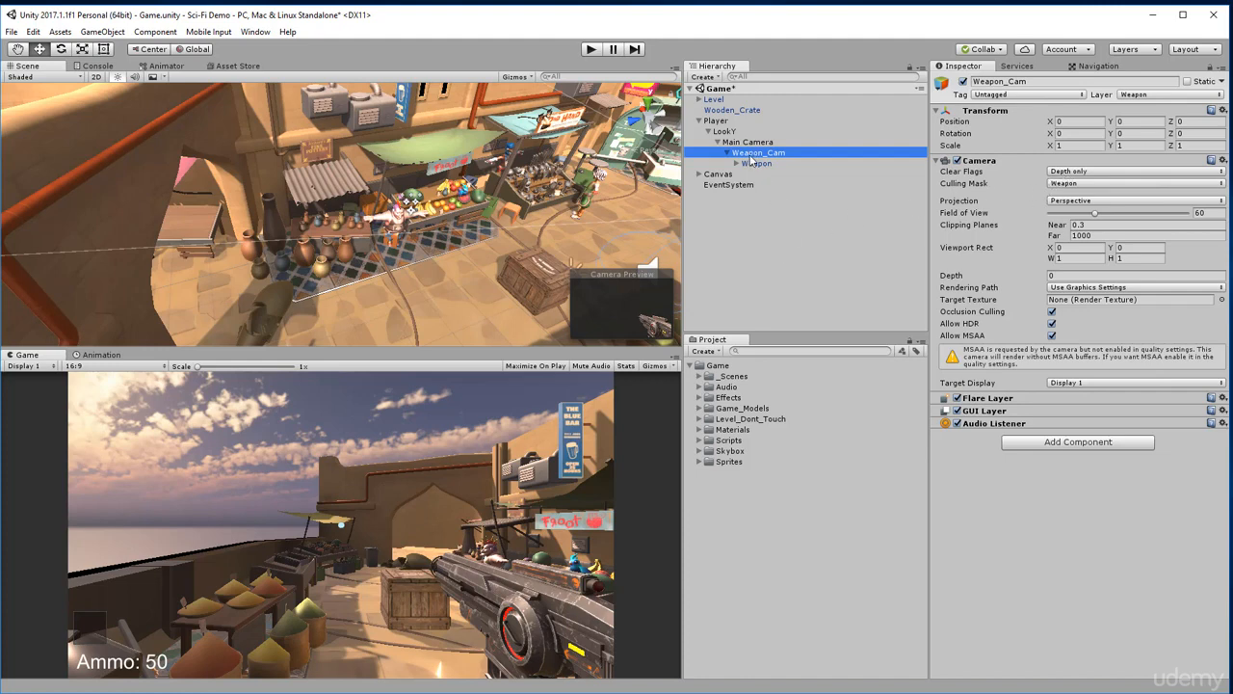
key(F2)
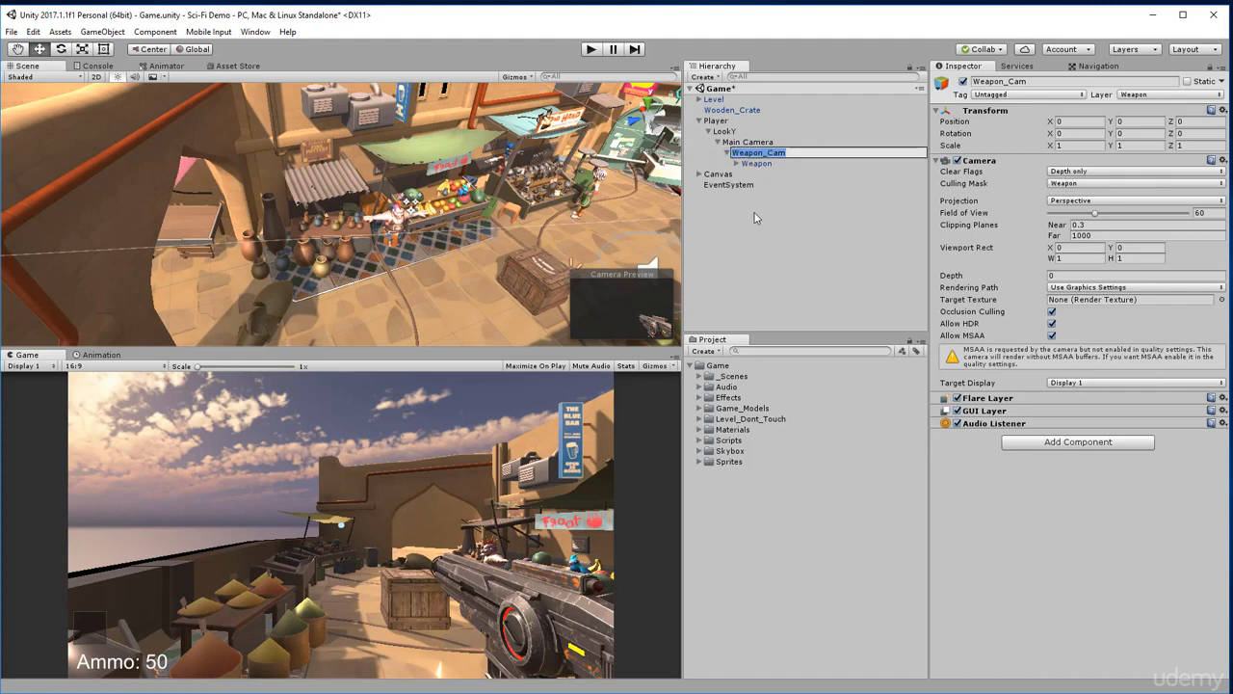
click(805, 194)
click(750, 142)
Switch Weapon_Cam's clear flags to Skybox to compare the Game view, and restore them to Depth only
click(770, 154)
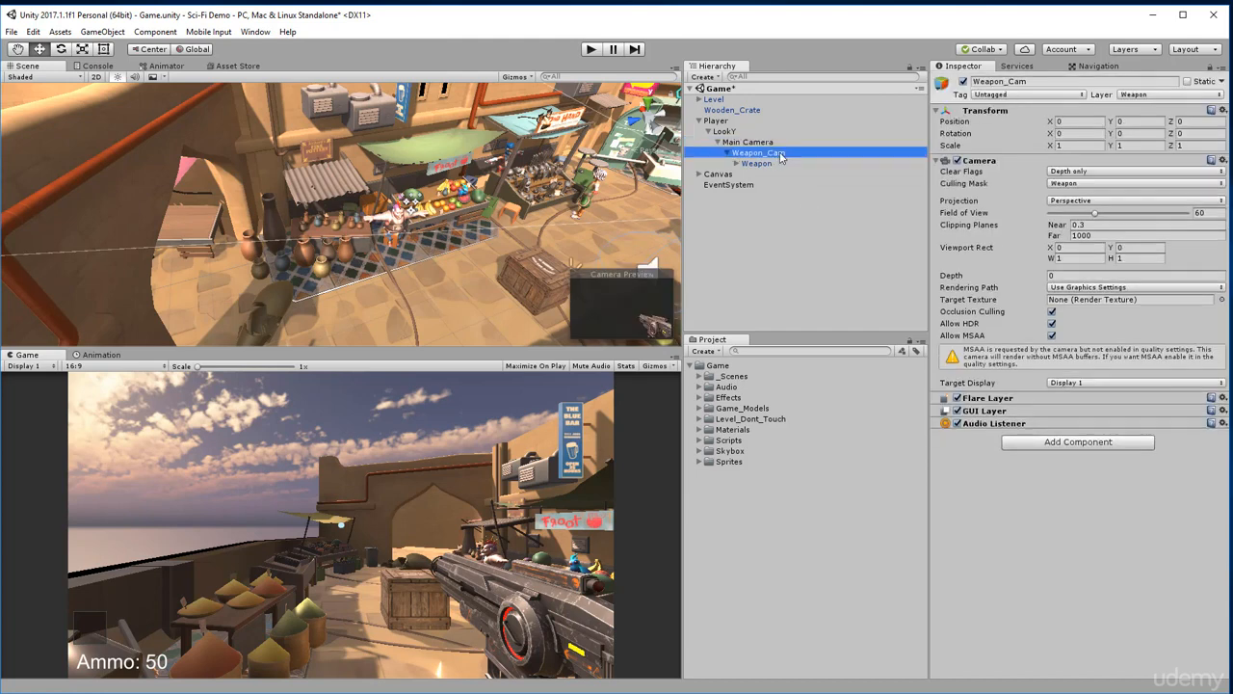
click(1064, 183)
click(1060, 171)
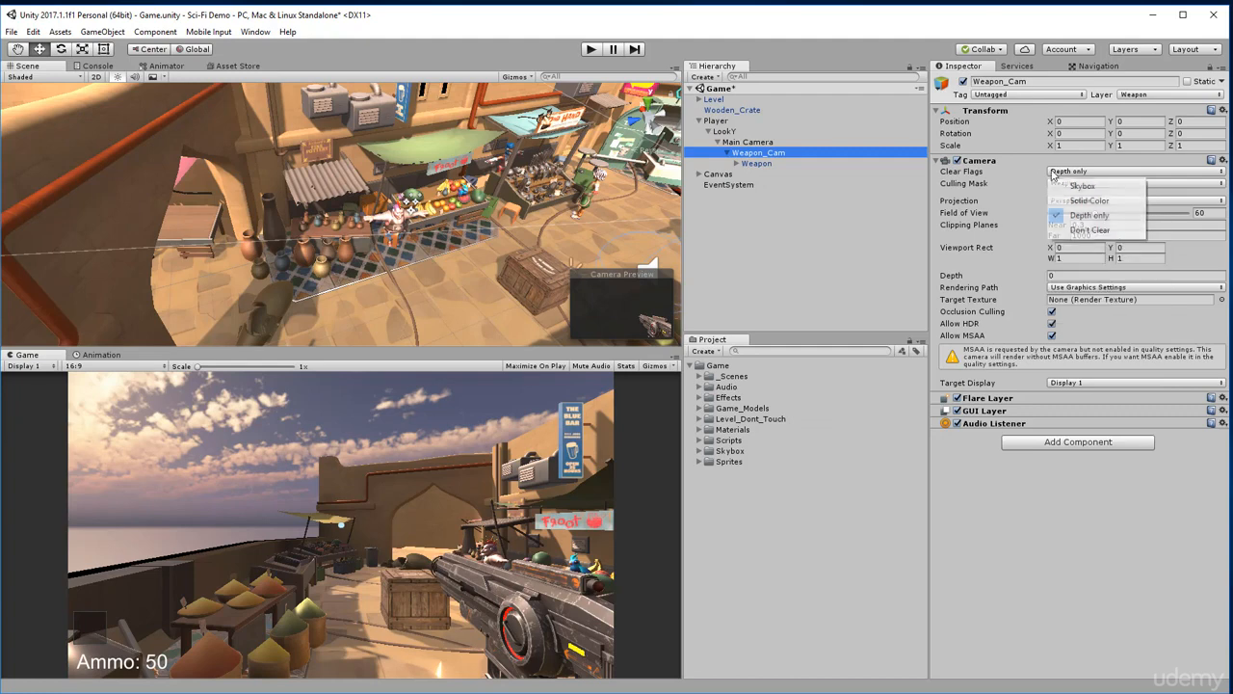
click(1068, 183)
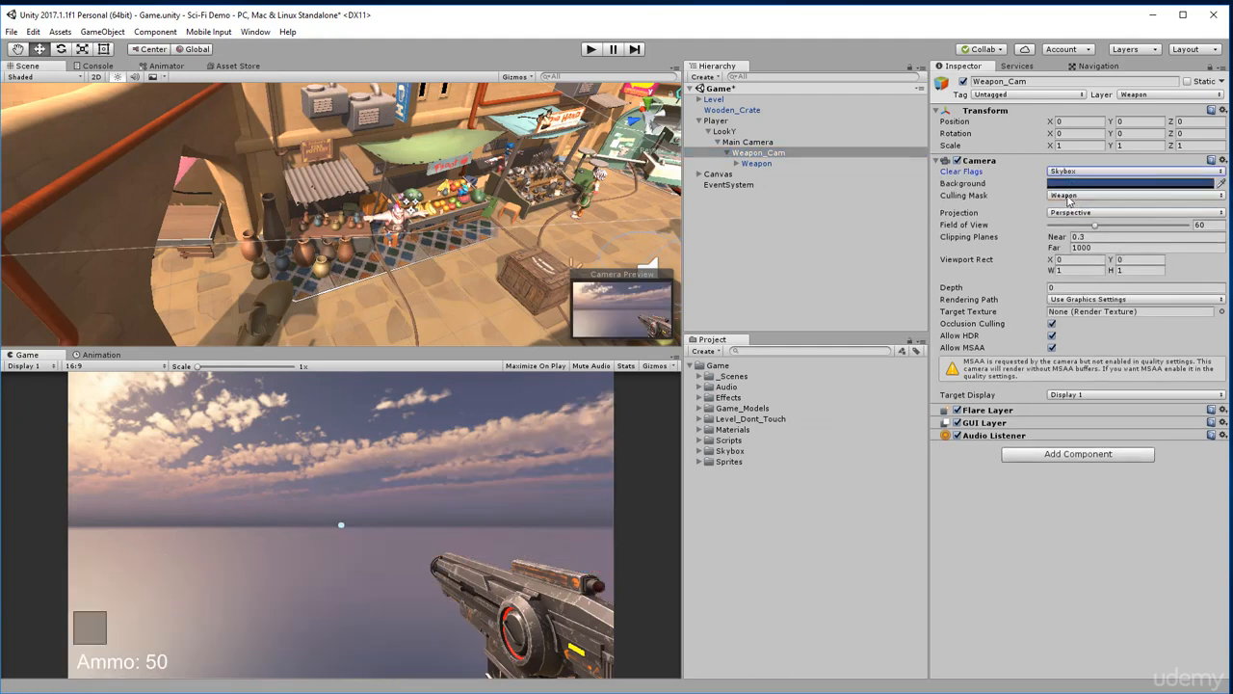
click(1065, 171)
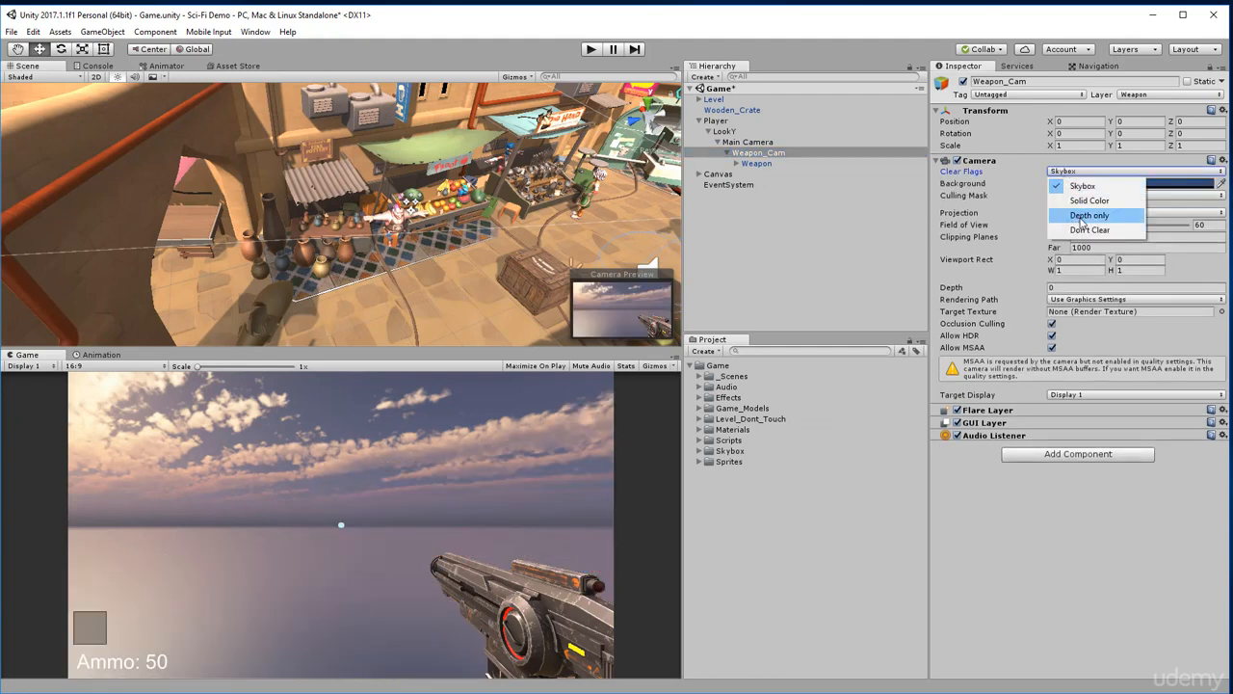
click(1081, 218)
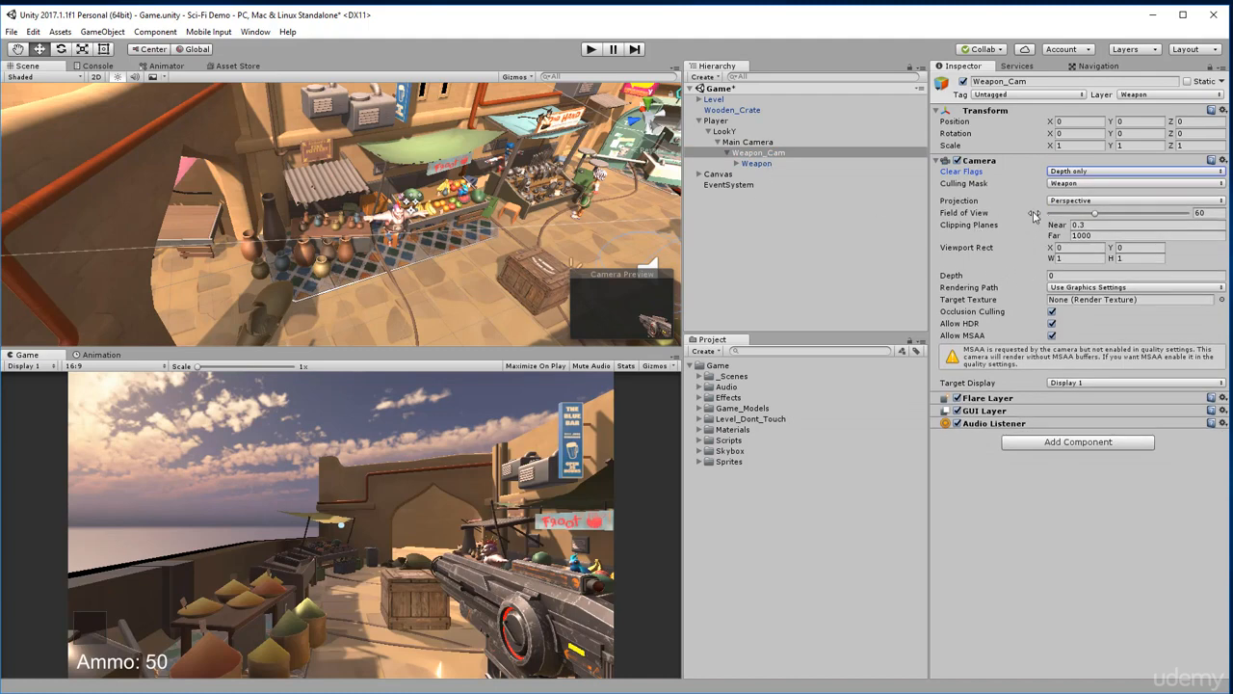
Set Weapon_Cam's camera depth to 1
click(1050, 276)
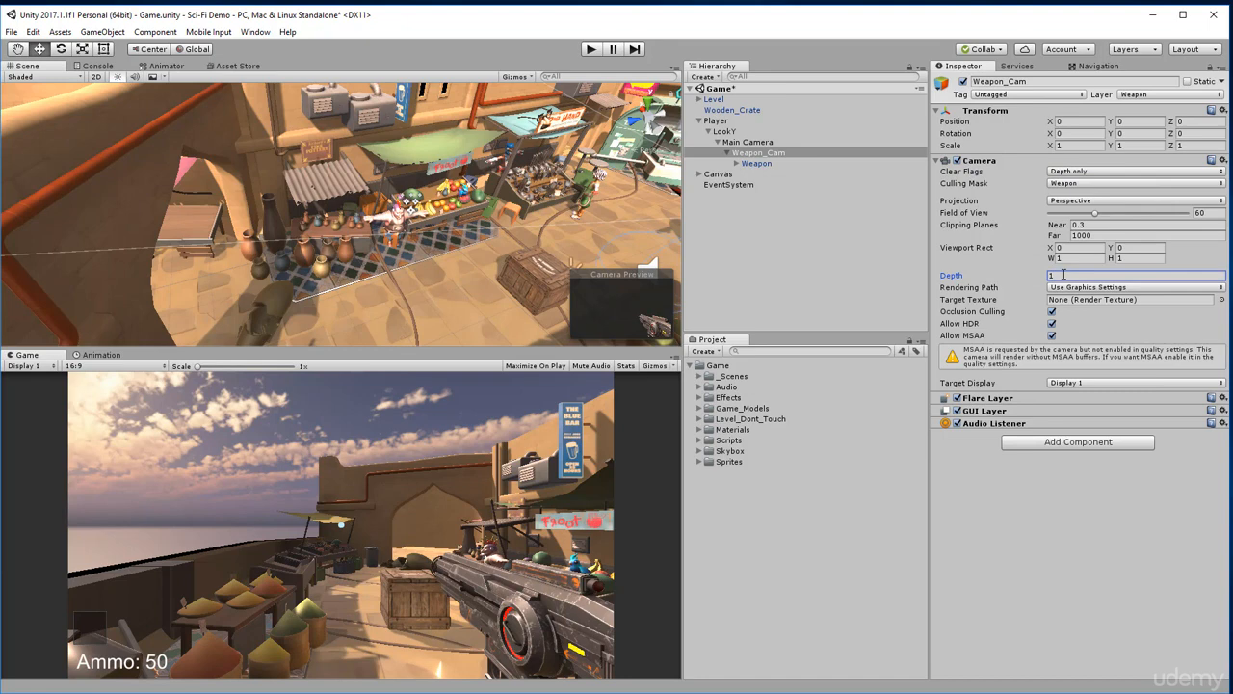
Review the Main Camera's layer assignment and the layers included in its culling mask
click(751, 145)
key(Left)
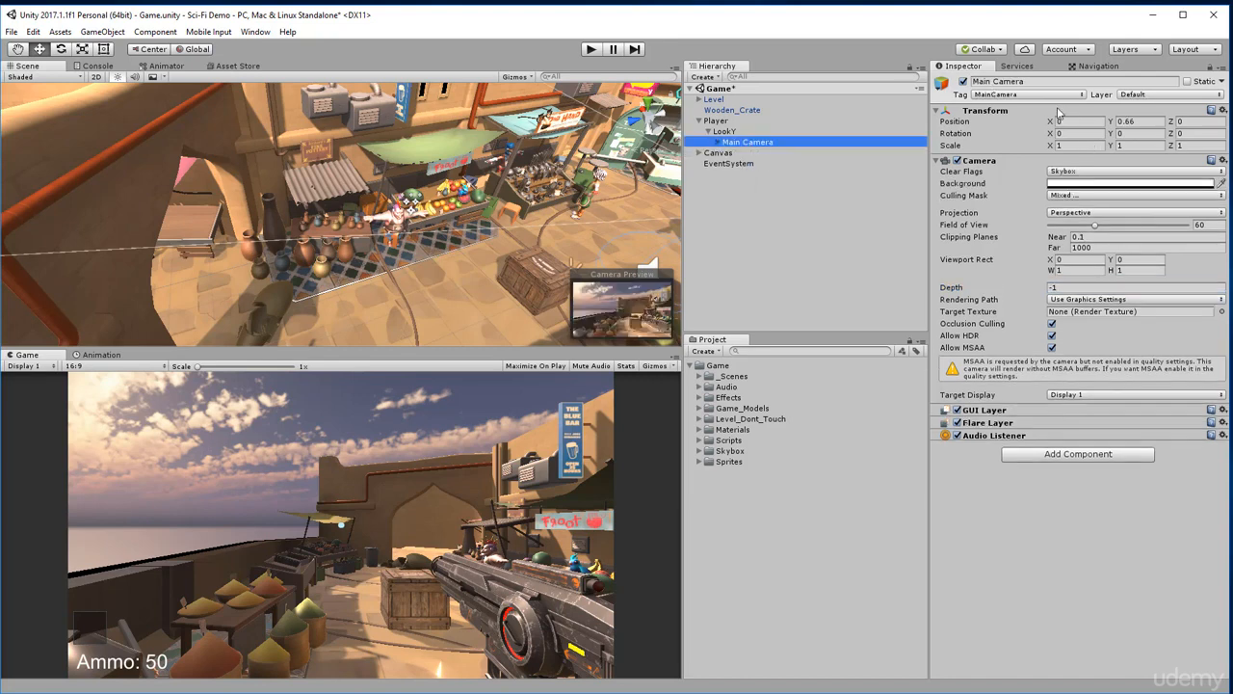
click(1139, 95)
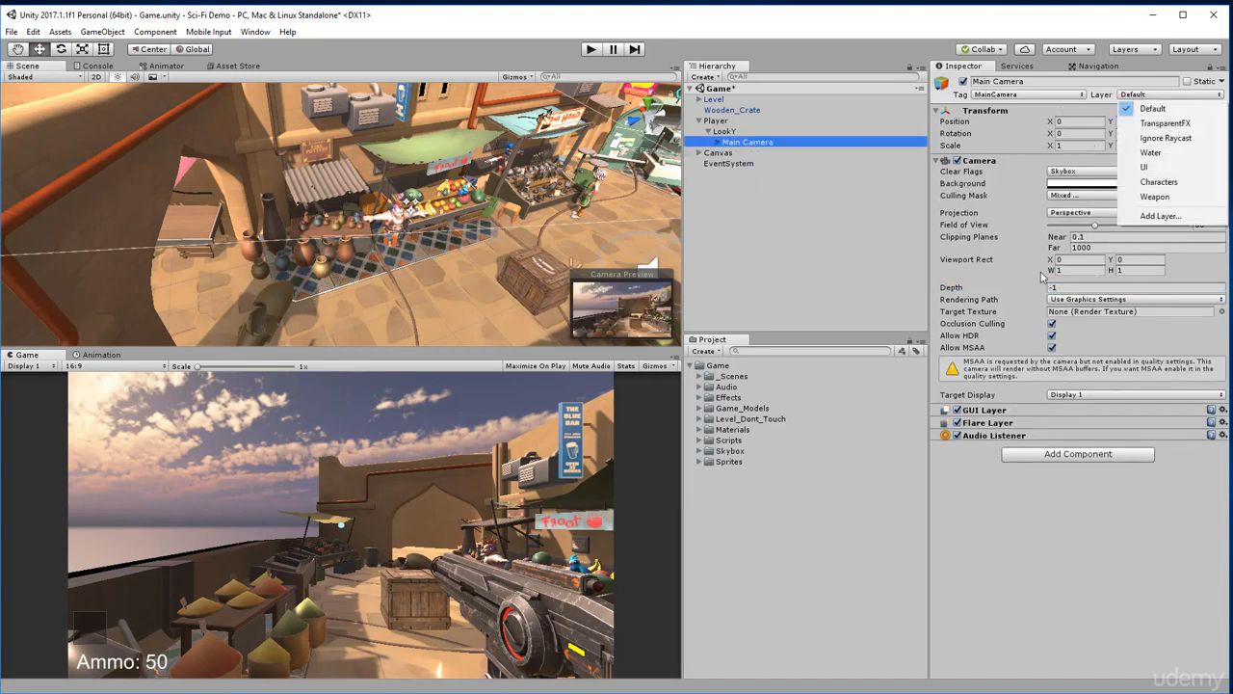
click(1000, 479)
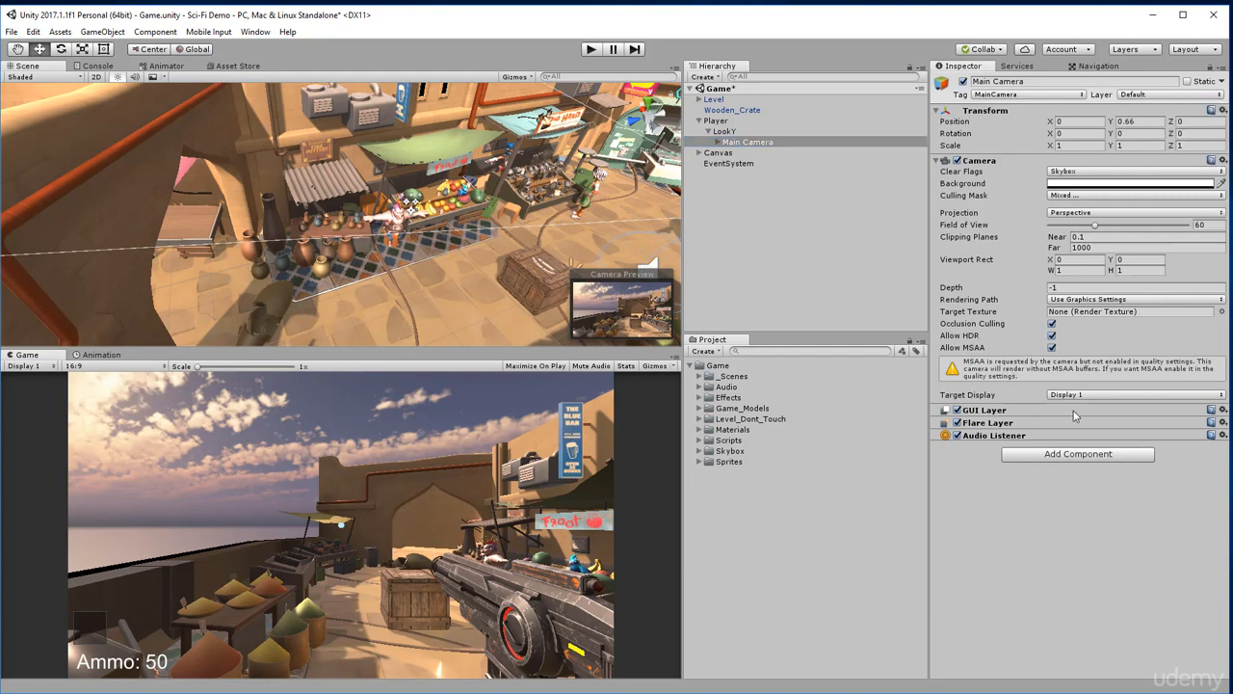
click(1075, 195)
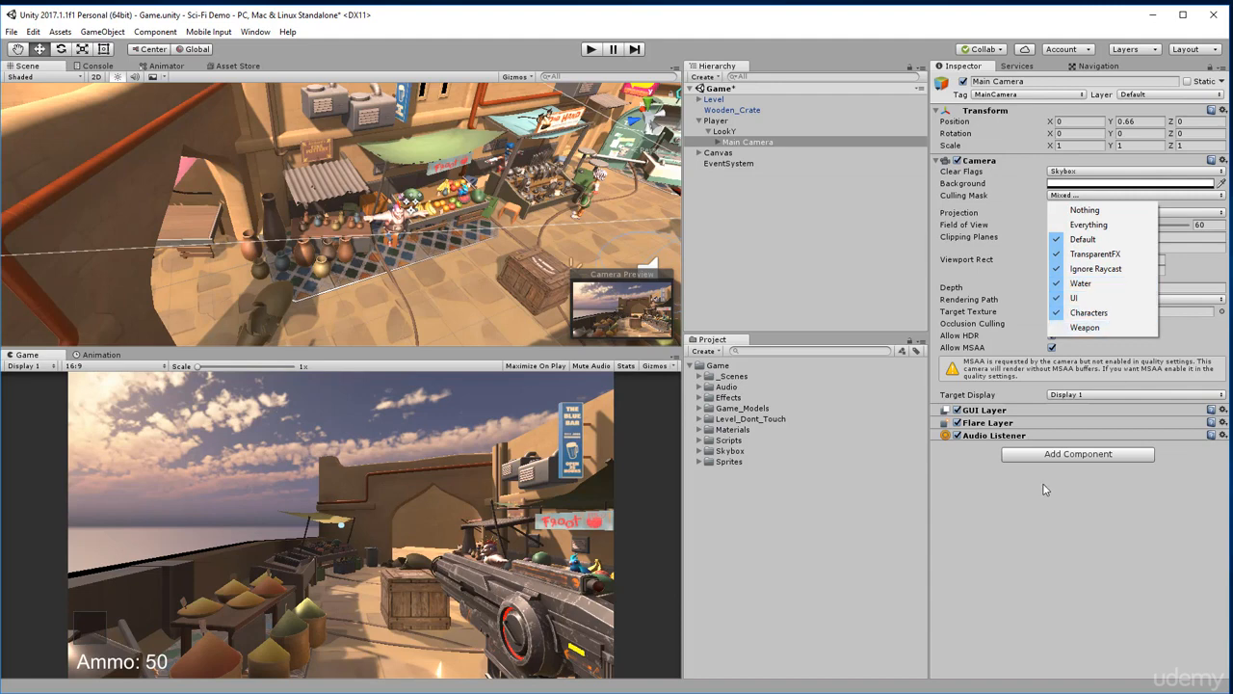
click(1025, 534)
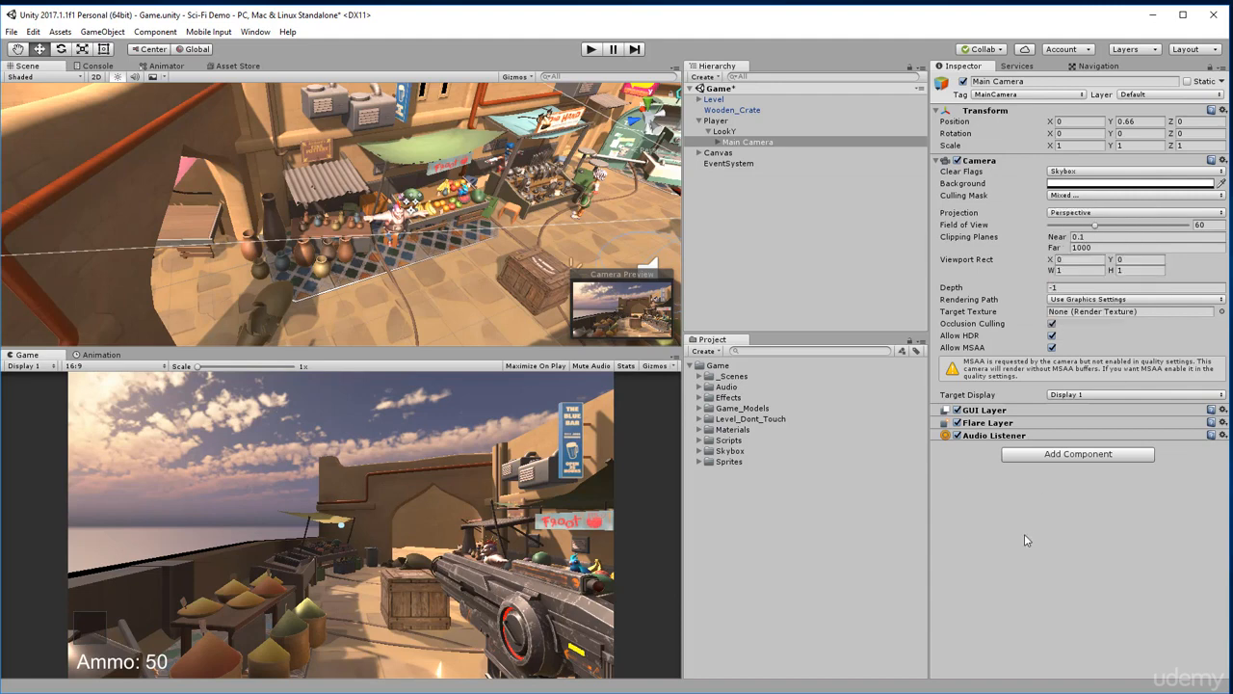
Run the game and walk back and forth against the wooden crate to test whether the gun clips through it
click(589, 50)
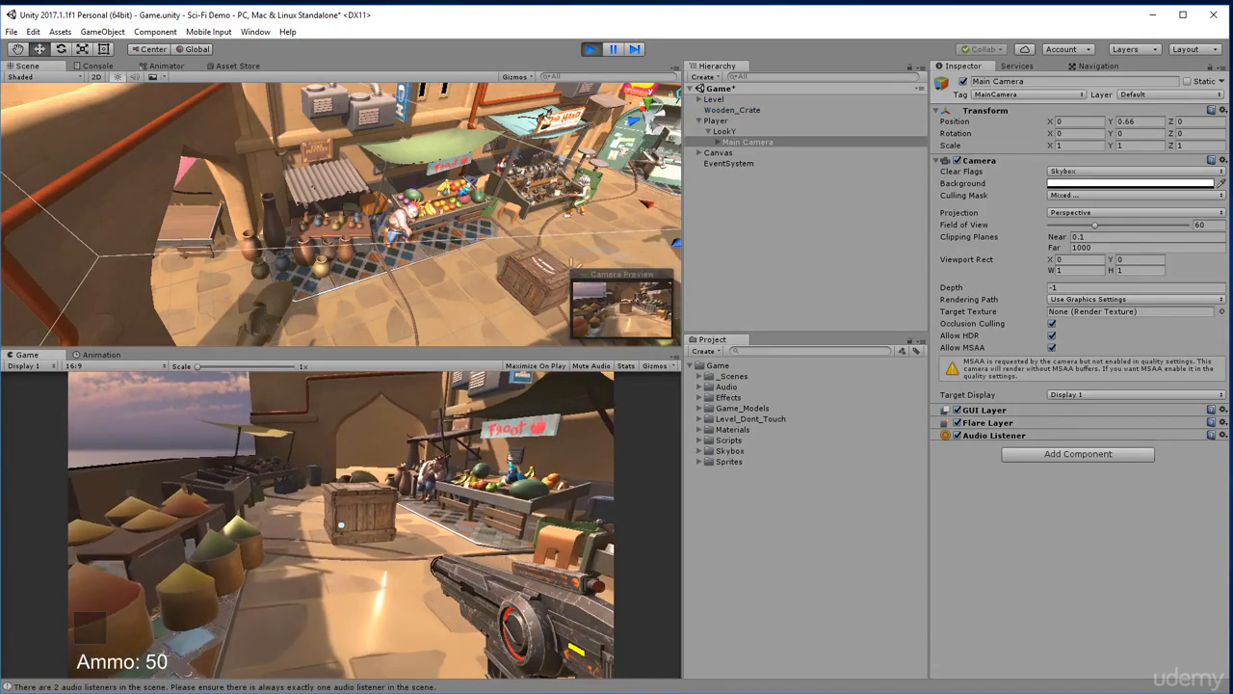
key(w)
key(w)
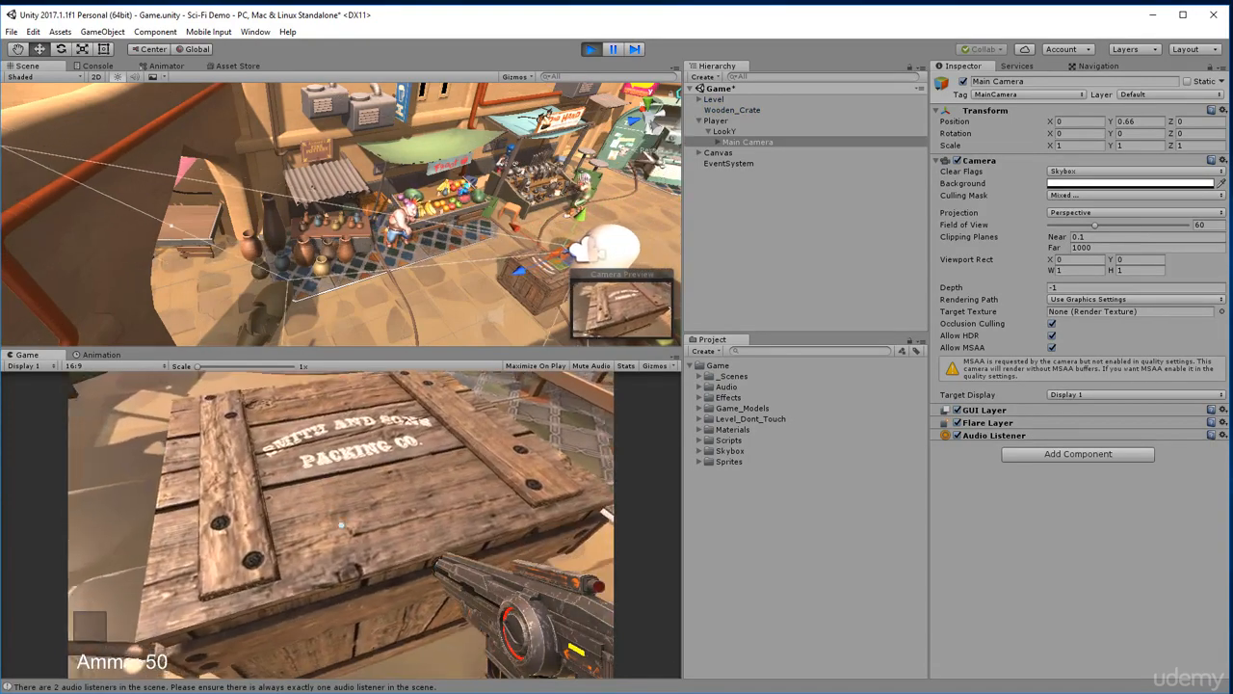
key(s)
key(s)
key(w)
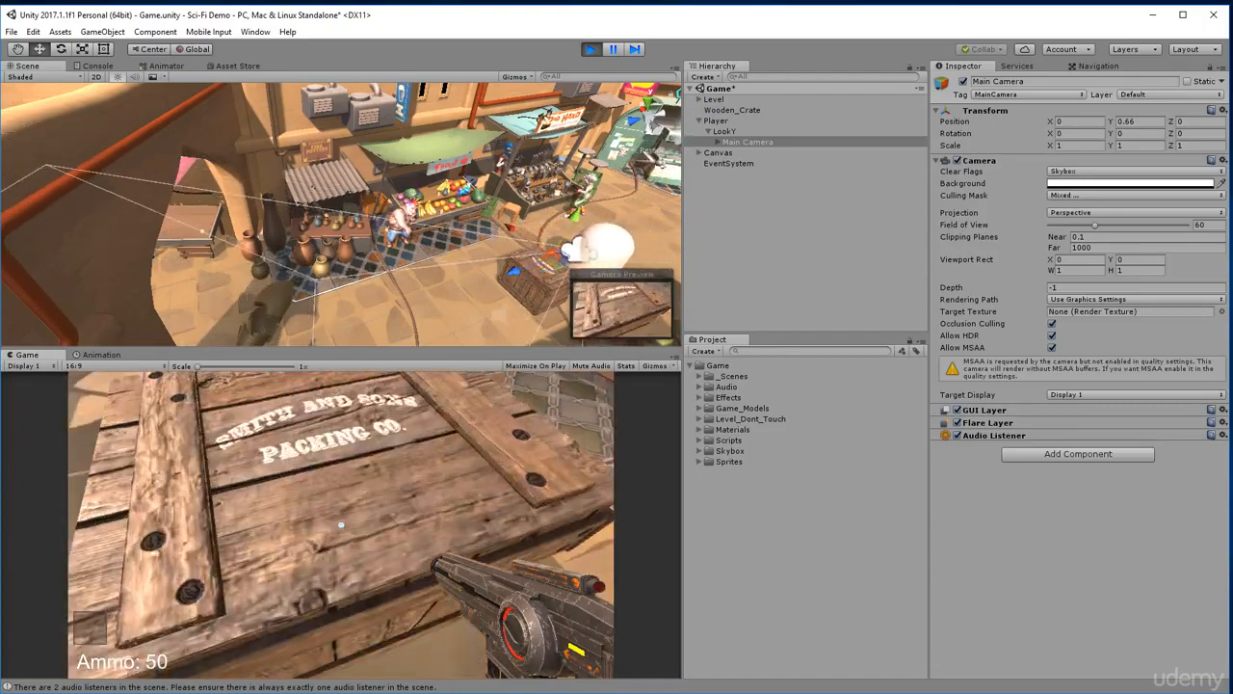
key(s)
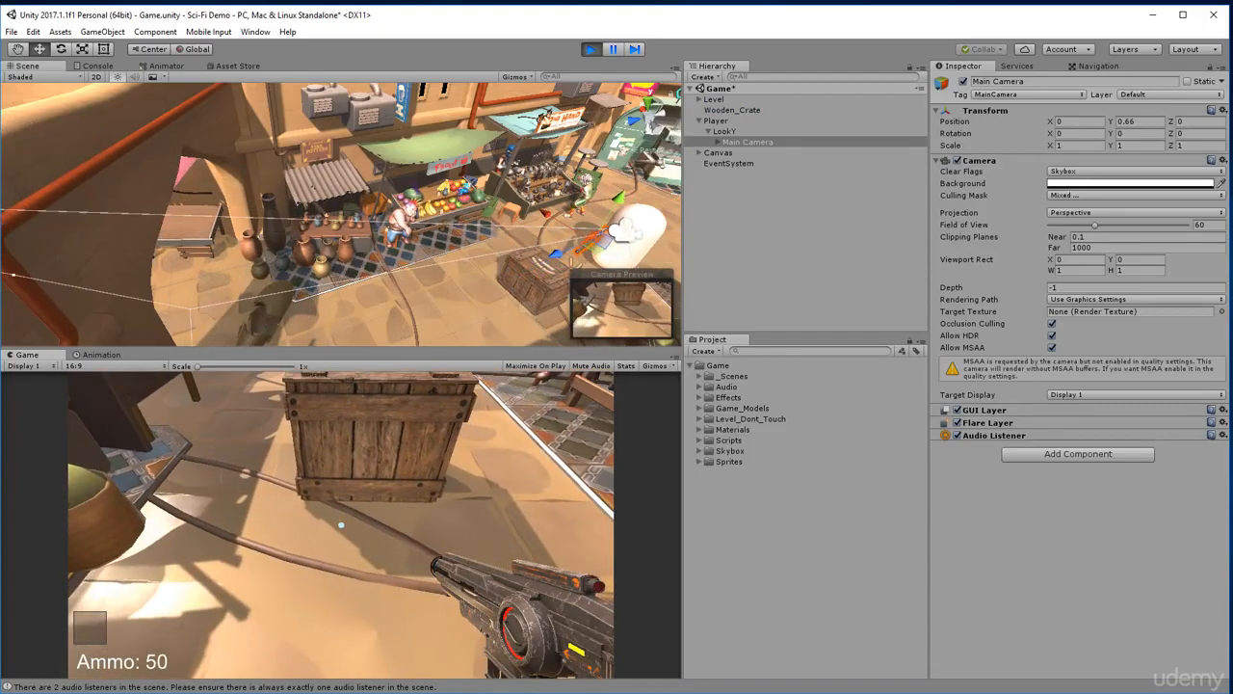